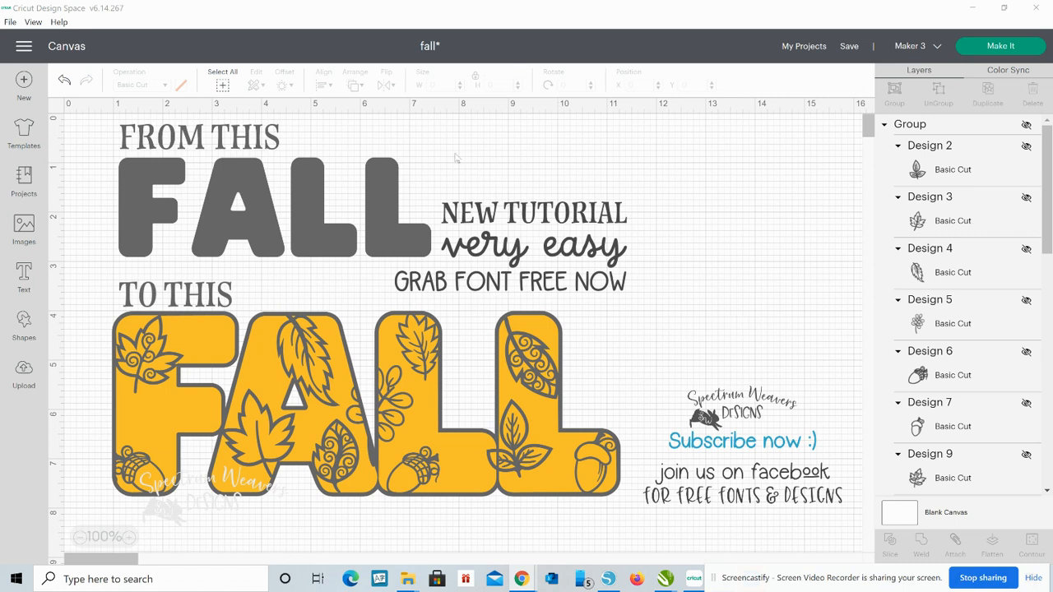
Step: Hide the "NEW TUTORIAL very easy" group and the "GRAB FONT FREE NOW" text
left_click(483, 252)
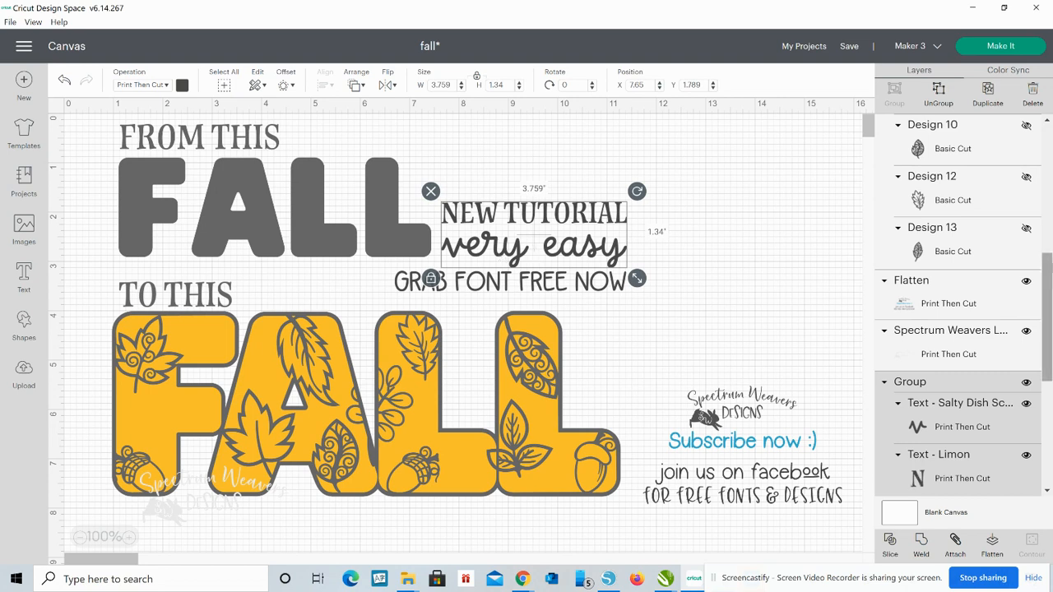
left_click(1026, 382)
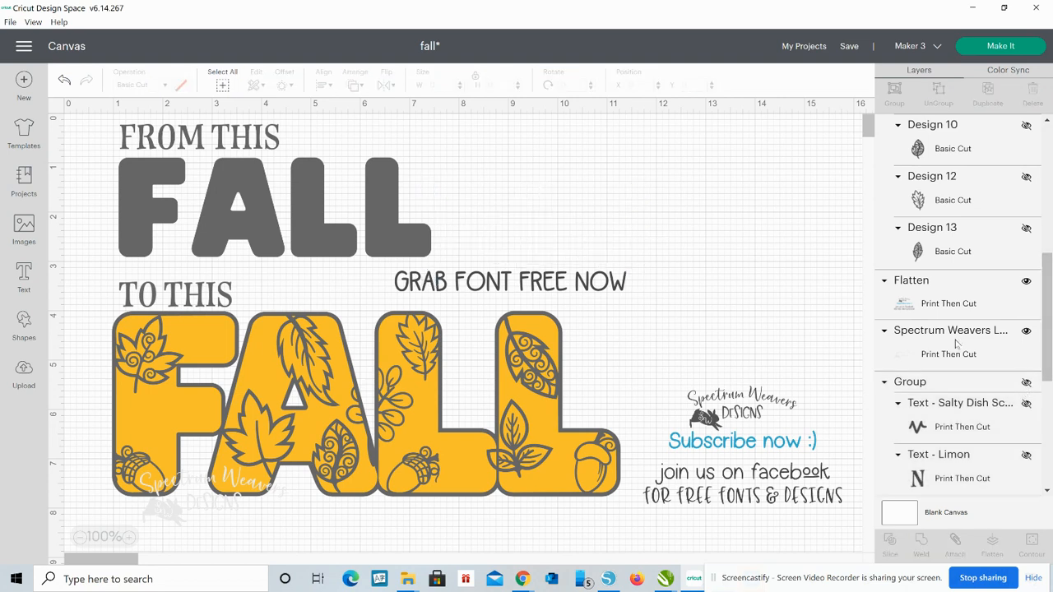
left_click(576, 290)
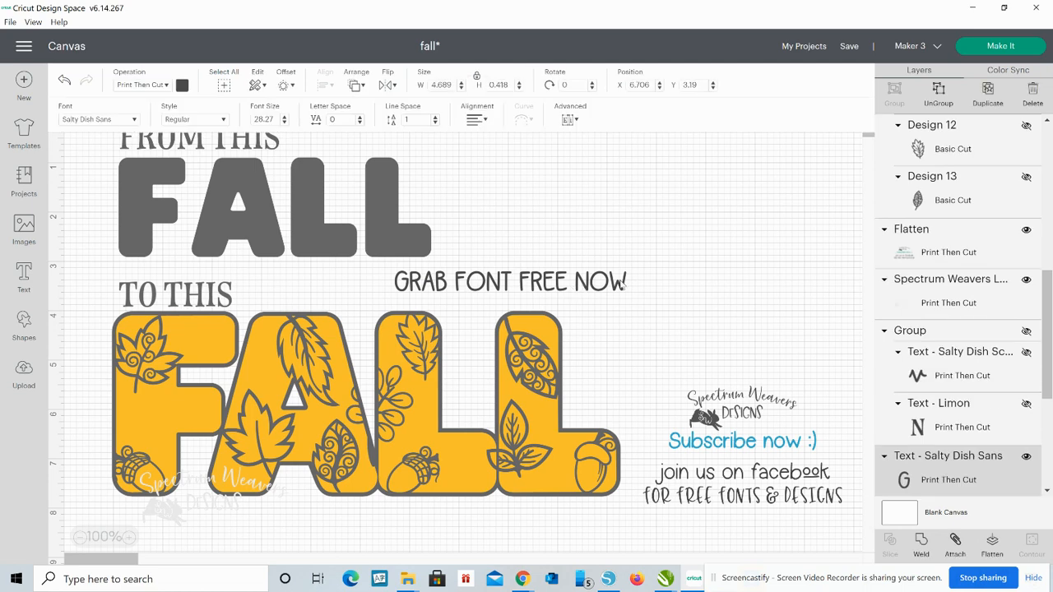
left_click(1026, 457)
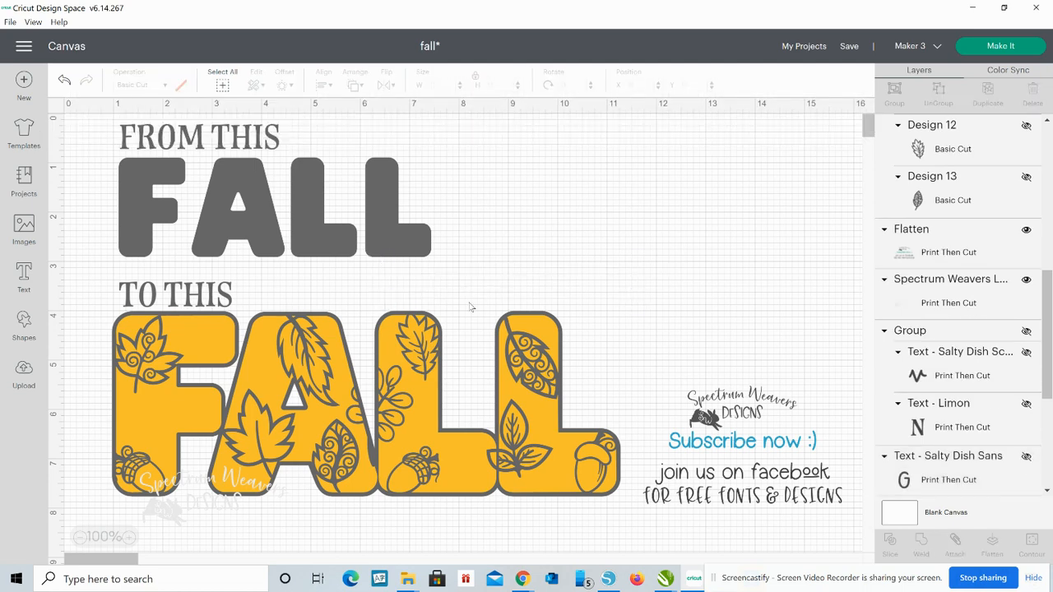
Step: Hide the plain gray FALL text and the "FROM THIS" and "TO THIS" captions
left_click(347, 245)
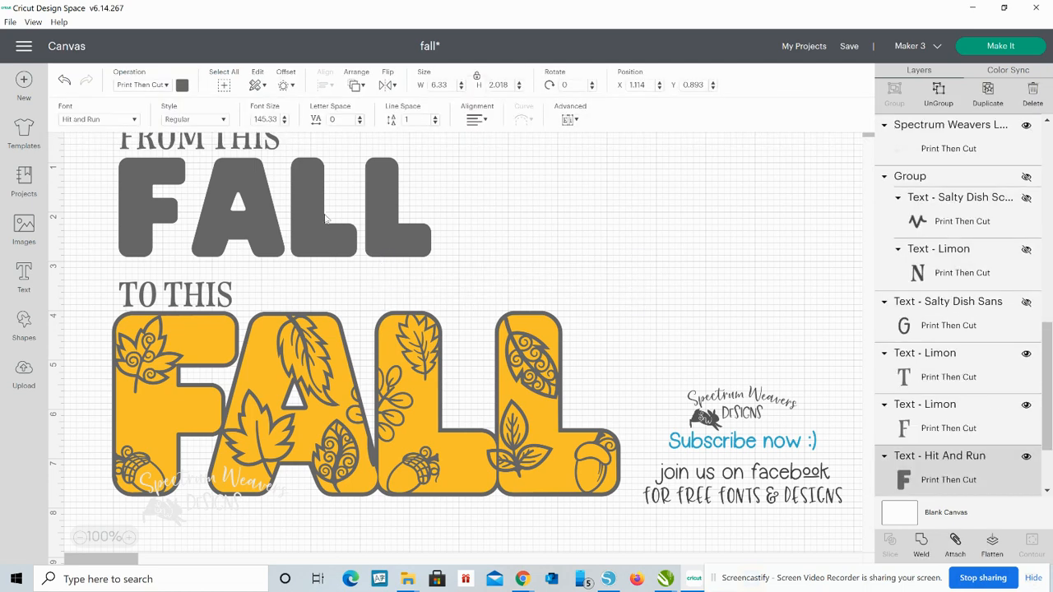
left_click(1026, 457)
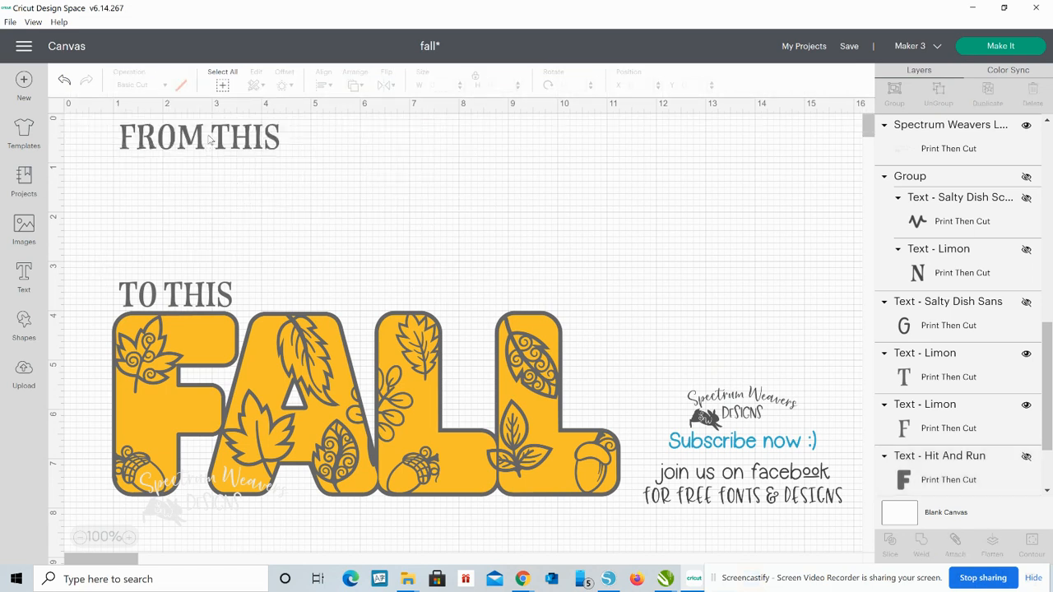
left_click(184, 146)
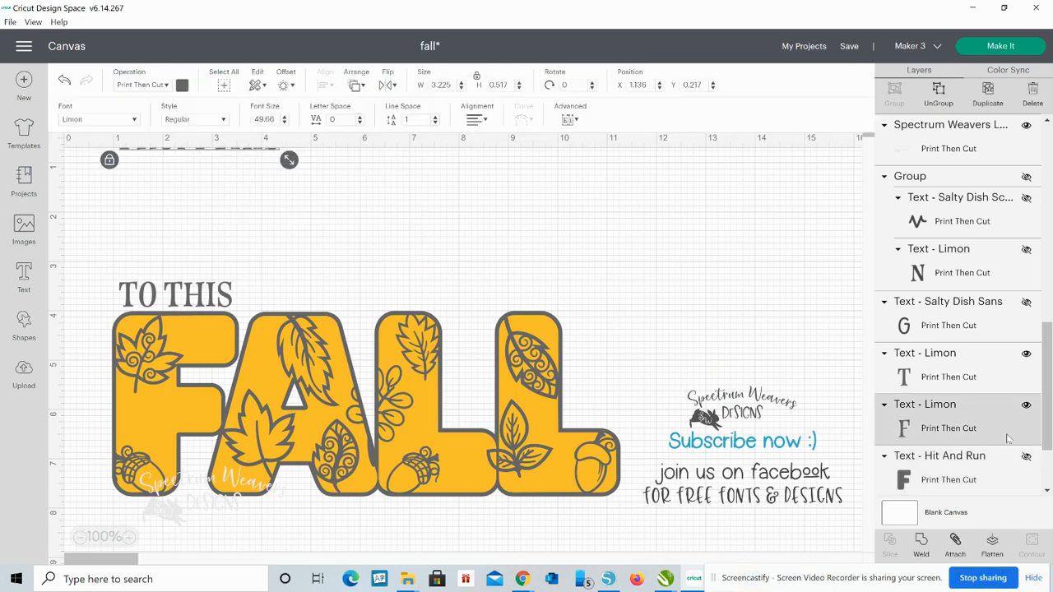
left_click(1026, 404)
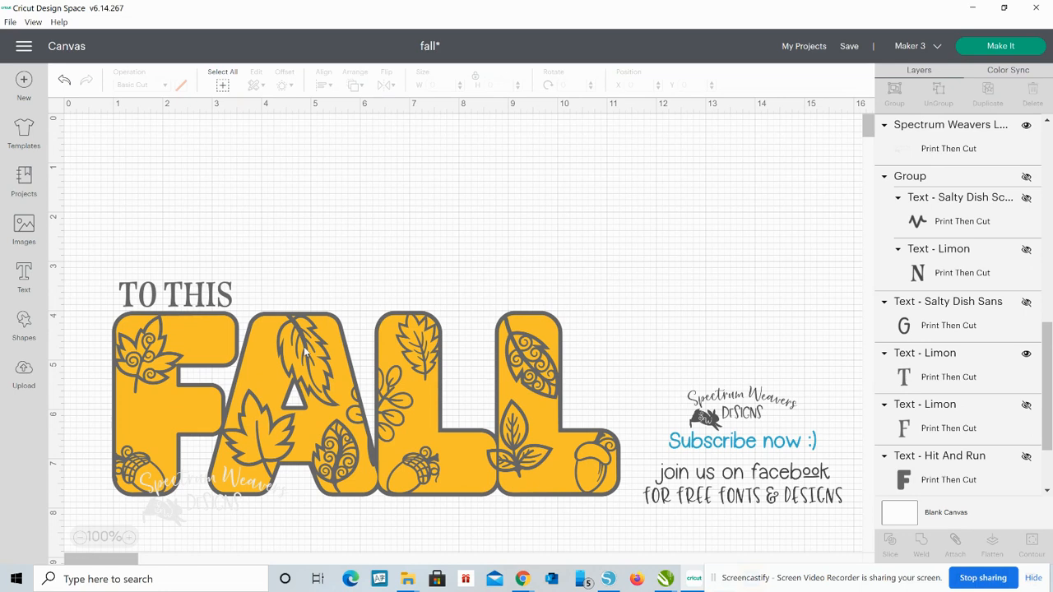
left_click(220, 296)
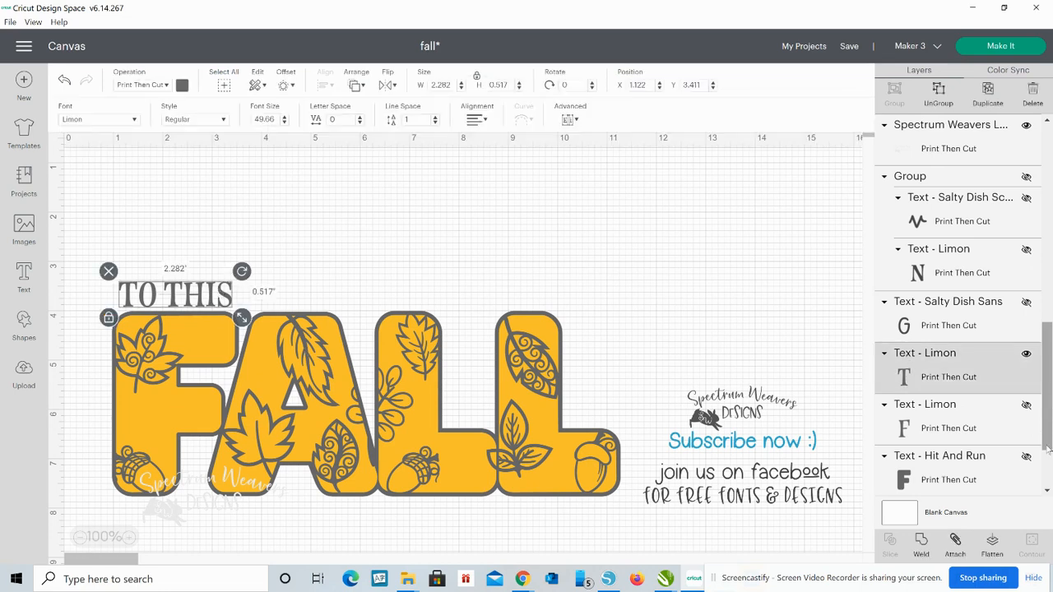
left_click(1026, 353)
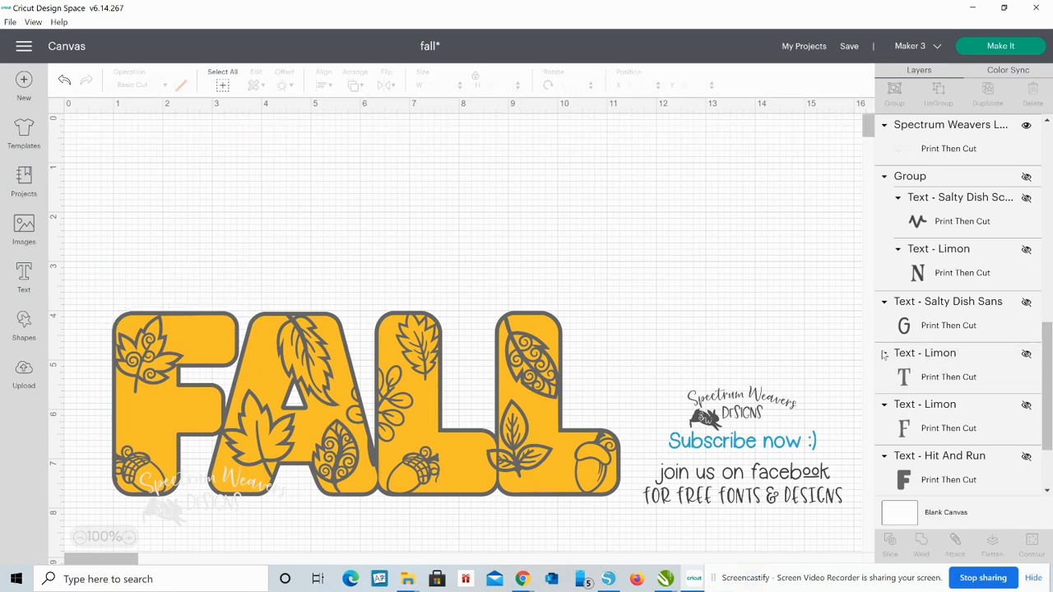
Step: Move the decorated FALL design up the canvas and hide its Slice Result and Weld Result Offset layers
left_click(195, 394)
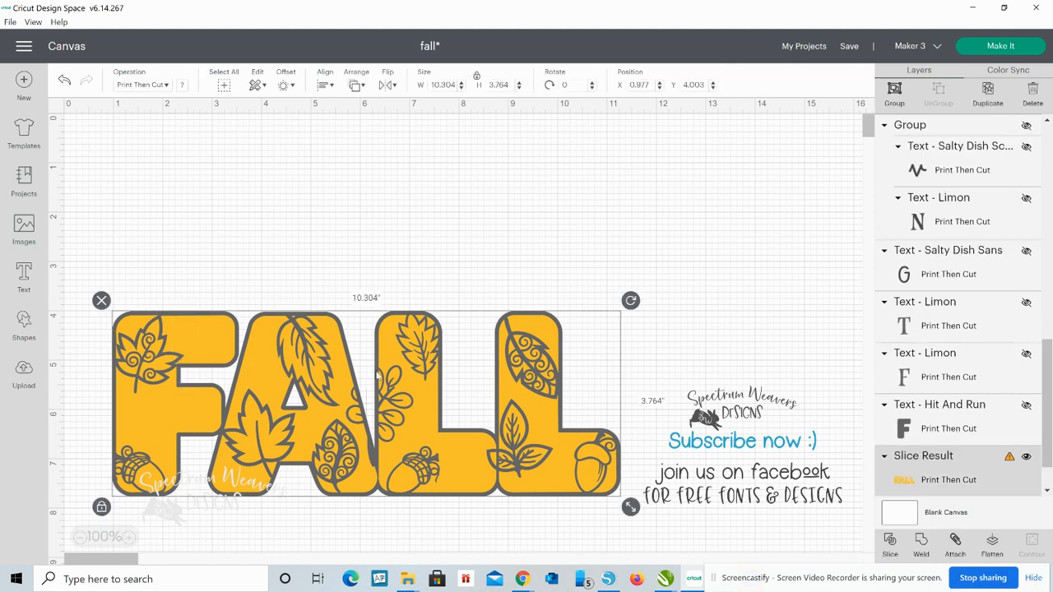
left_click(619, 279)
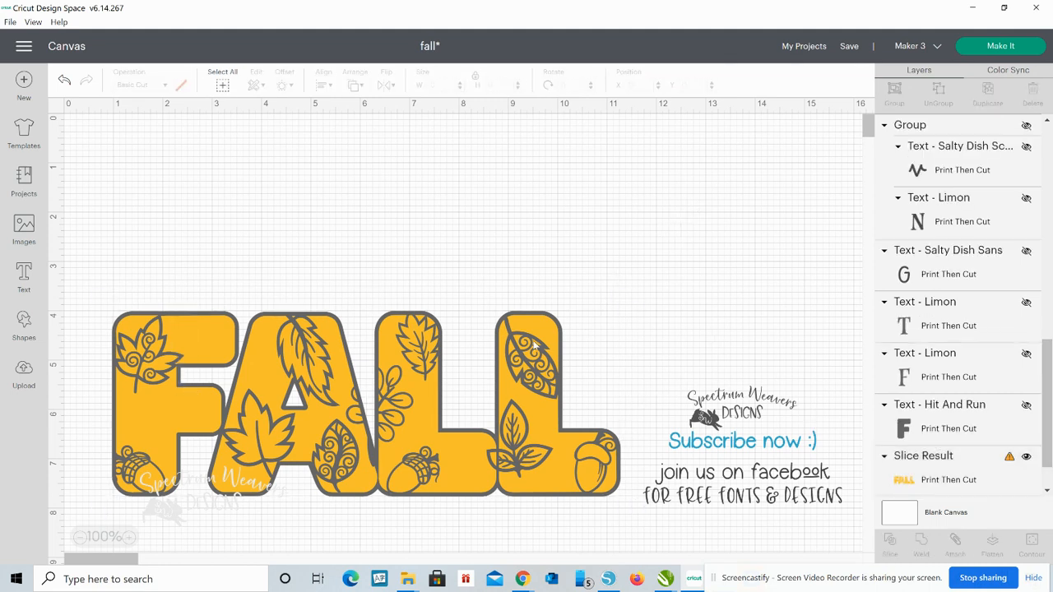
left_click_drag(533, 345, 353, 331)
left_click(201, 344)
left_click_drag(185, 333, 176, 237)
left_click_drag(461, 152, 203, 234)
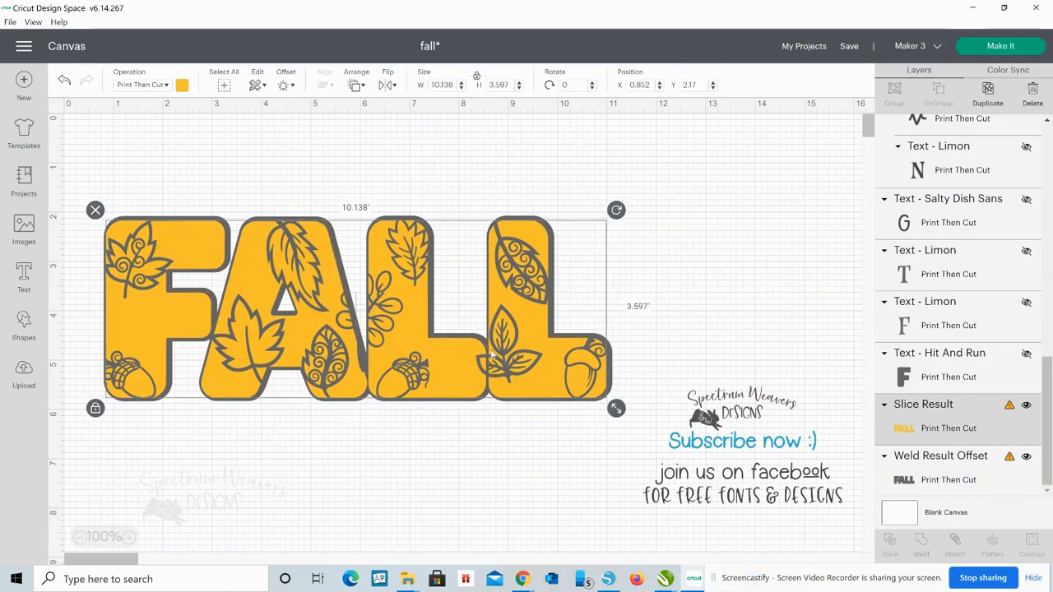
left_click(1026, 405)
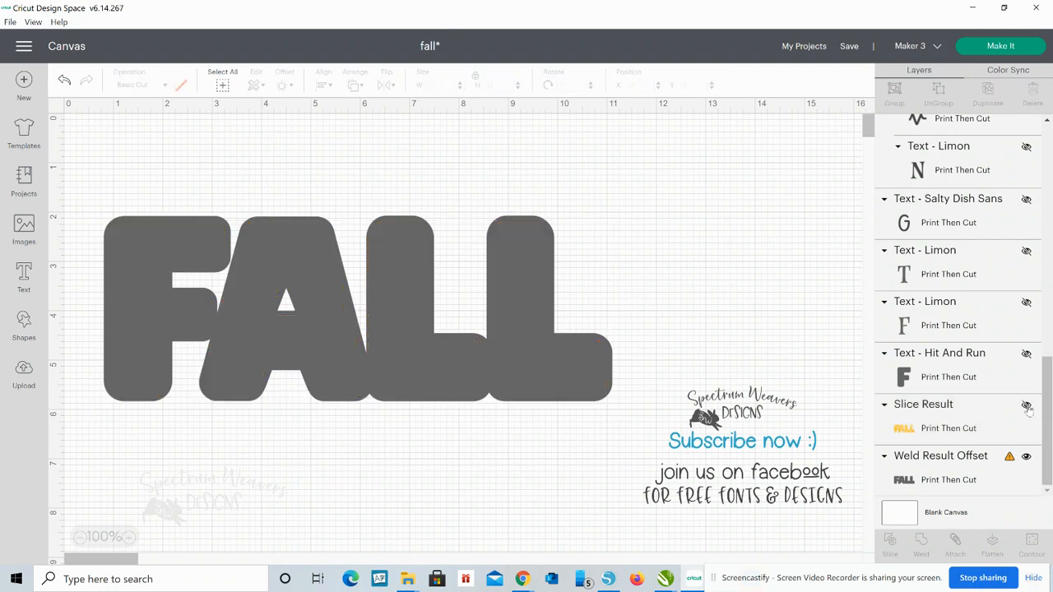
left_click(1026, 456)
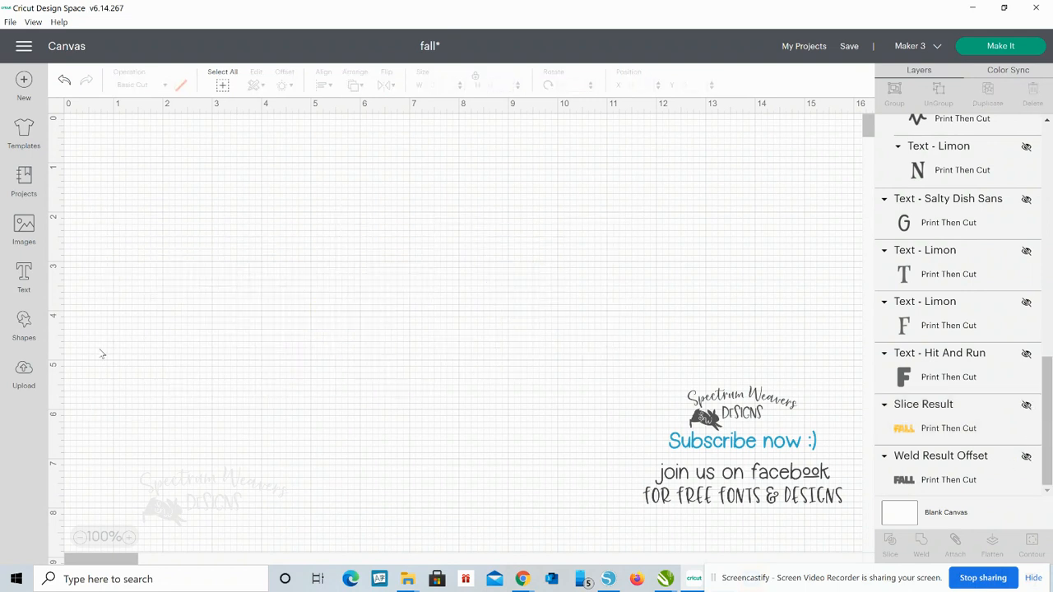
Step: Add the text FALL in the Hit and Run font and enlarge it to about 8.7 inches wide near the canvas centre
left_click(23, 278)
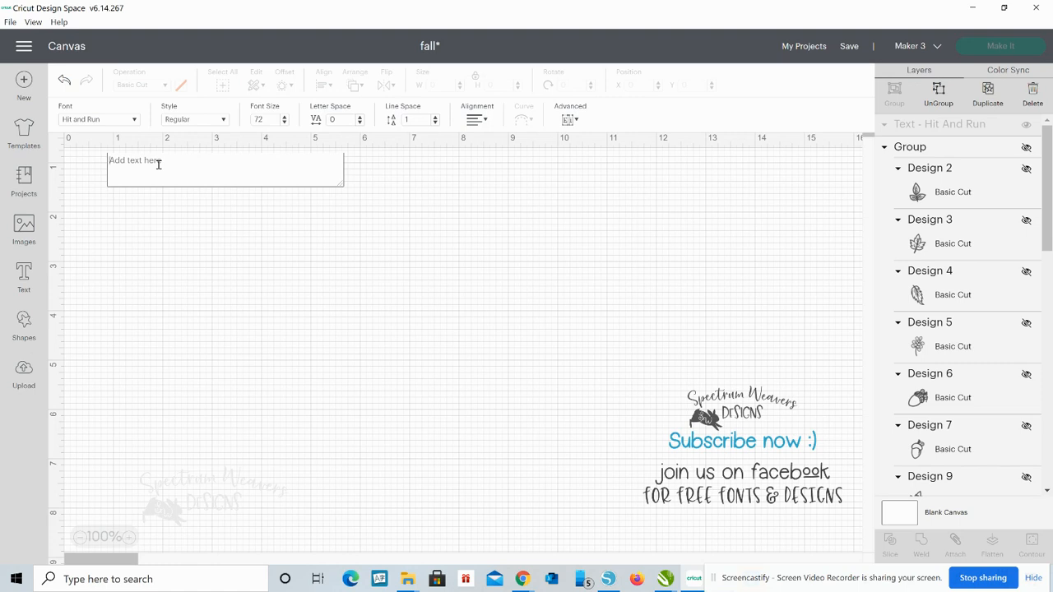
type("FALL")
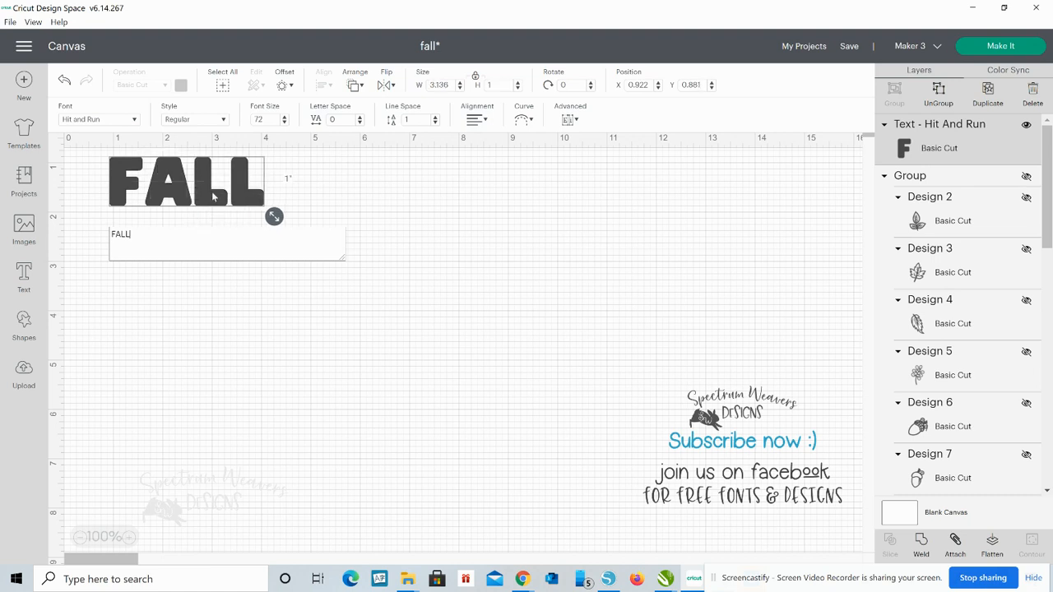
left_click_drag(213, 196, 342, 249)
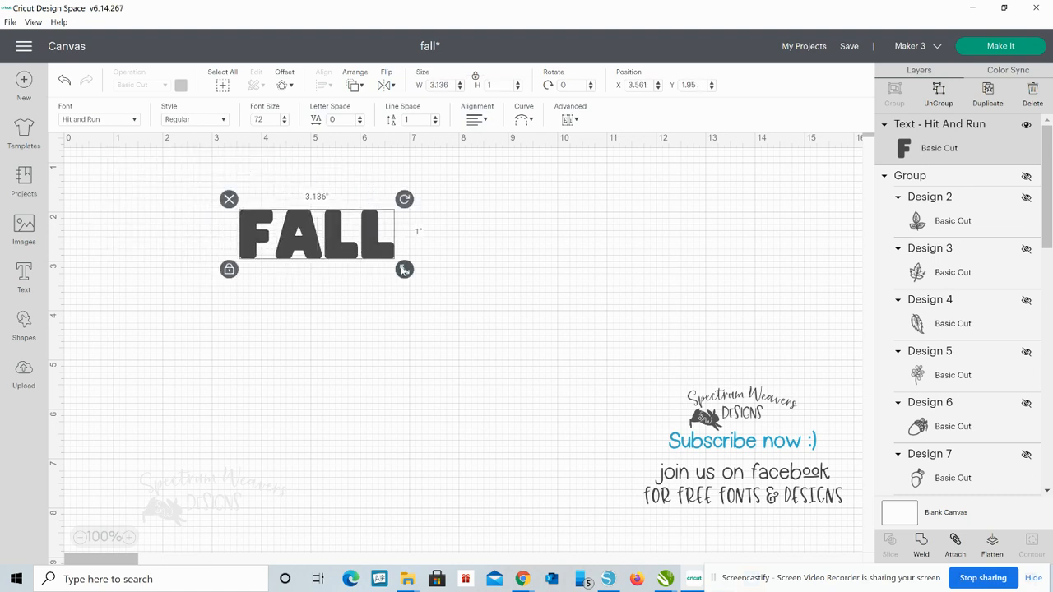
left_click_drag(404, 270, 621, 359)
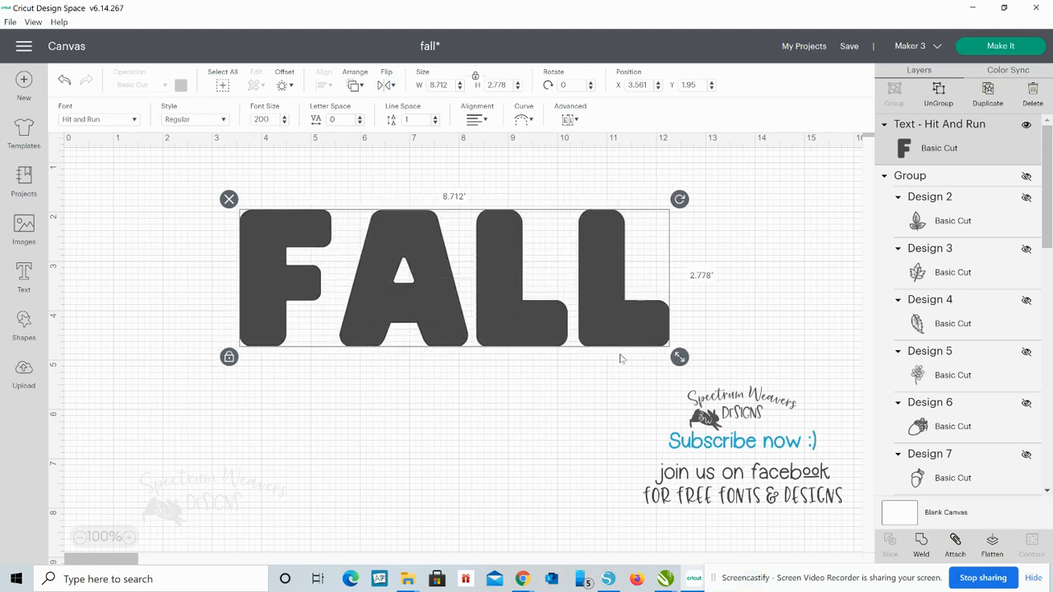
Step: Ungroup the FALL text into separate letters
right_click(367, 271)
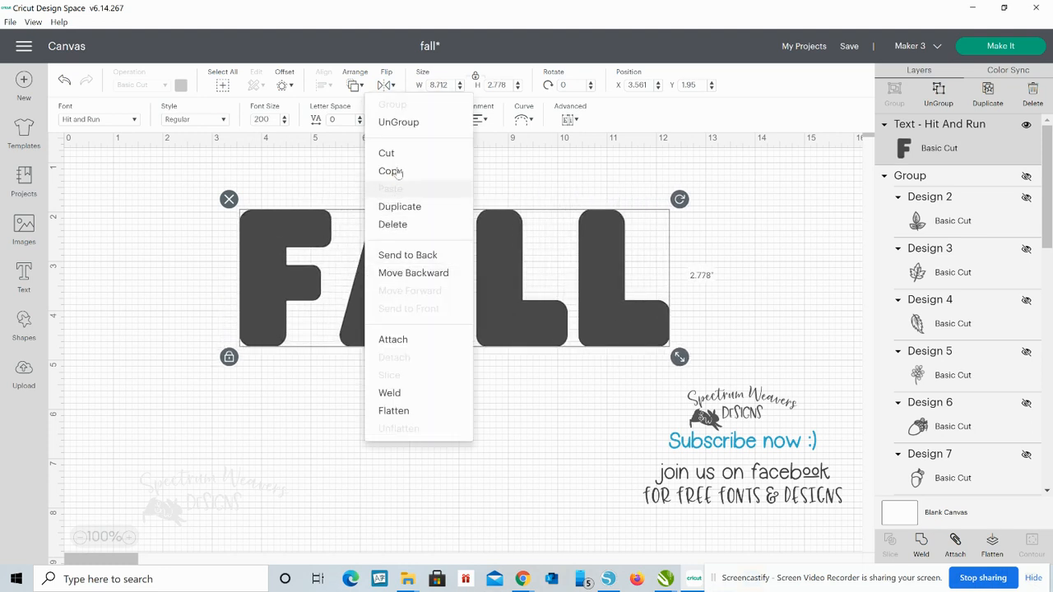
left_click(398, 128)
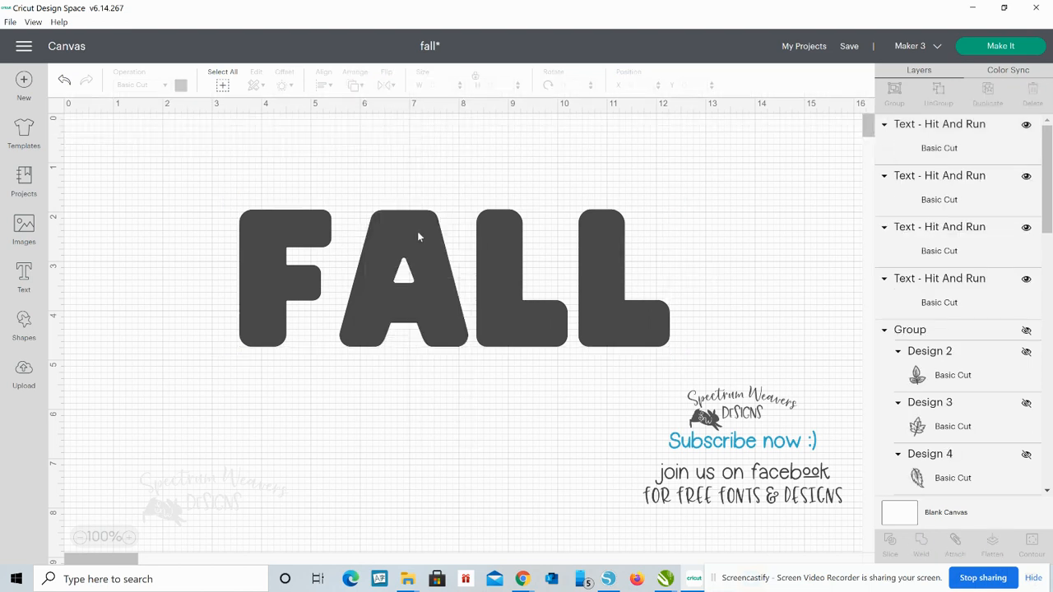
left_click(434, 315)
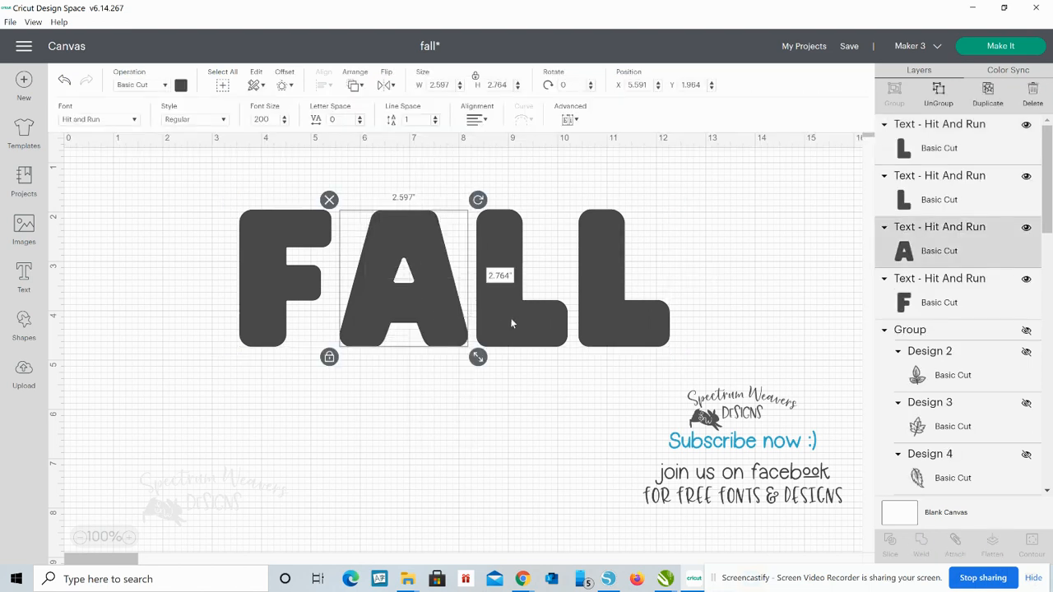
left_click(510, 317)
left_click(601, 318)
Step: Nudge the letter A leftward to X 5.091 so it tucks against the F
left_click(443, 312)
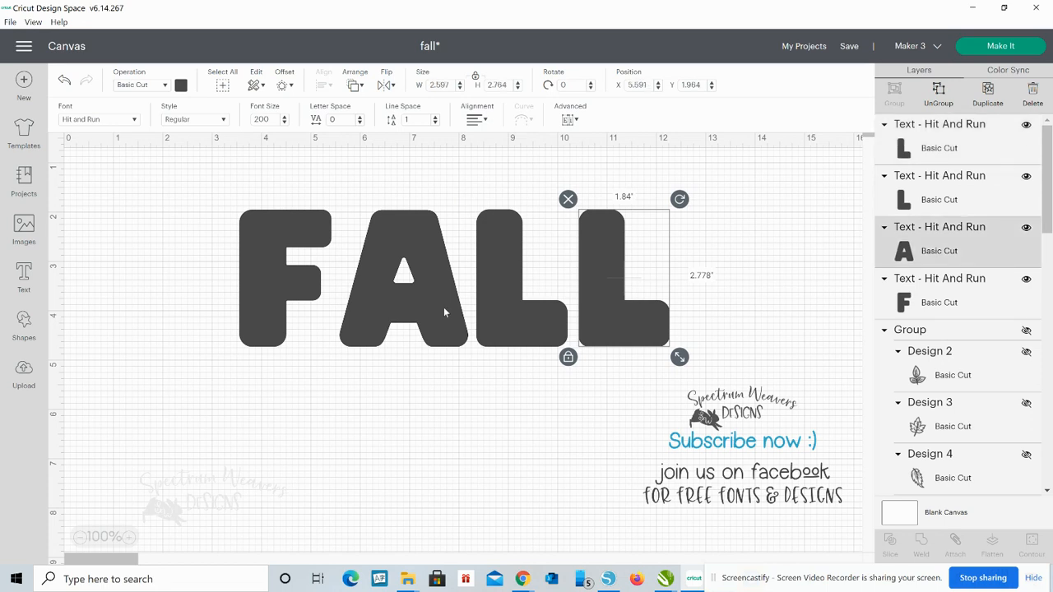
key("Left")
key("Left")
key("Left")
key("Left")
key("Left")
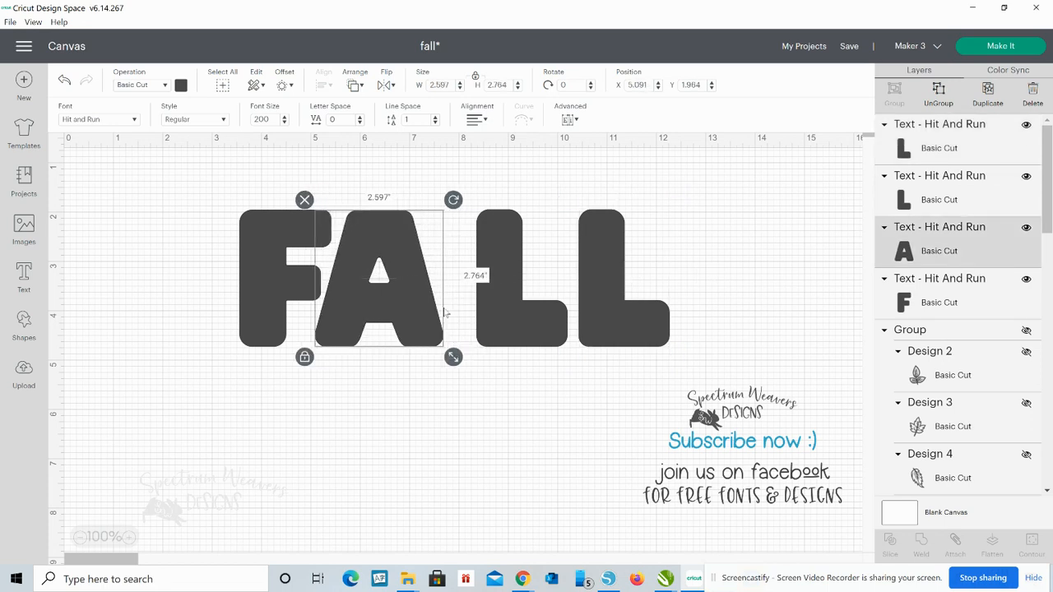
Step: Nudge the first L leftward until it sits close against the A
left_click(537, 327)
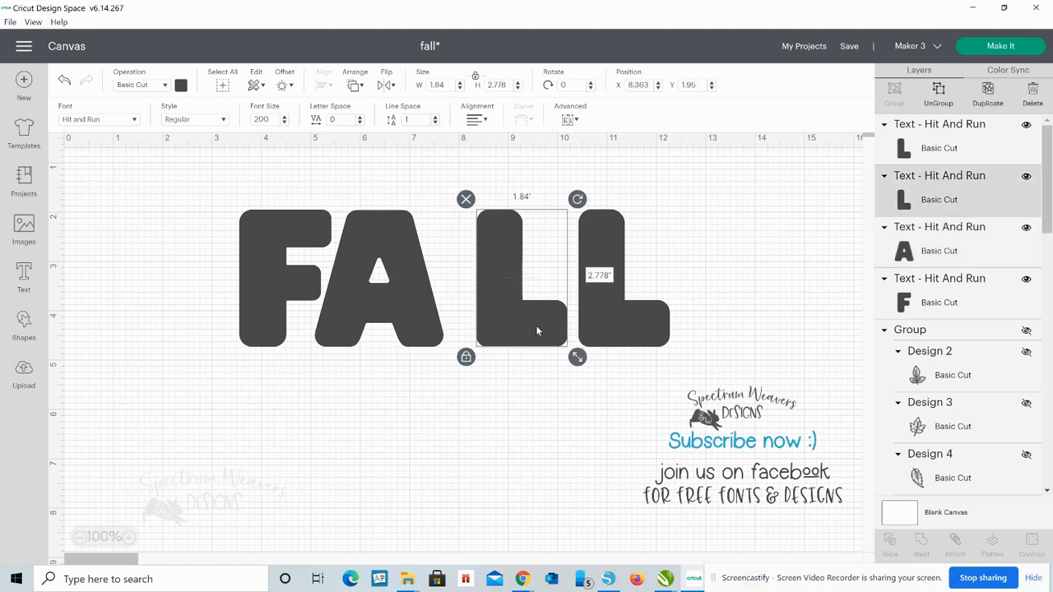
key("Left")
key("Left")
key("Left")
key("Left")
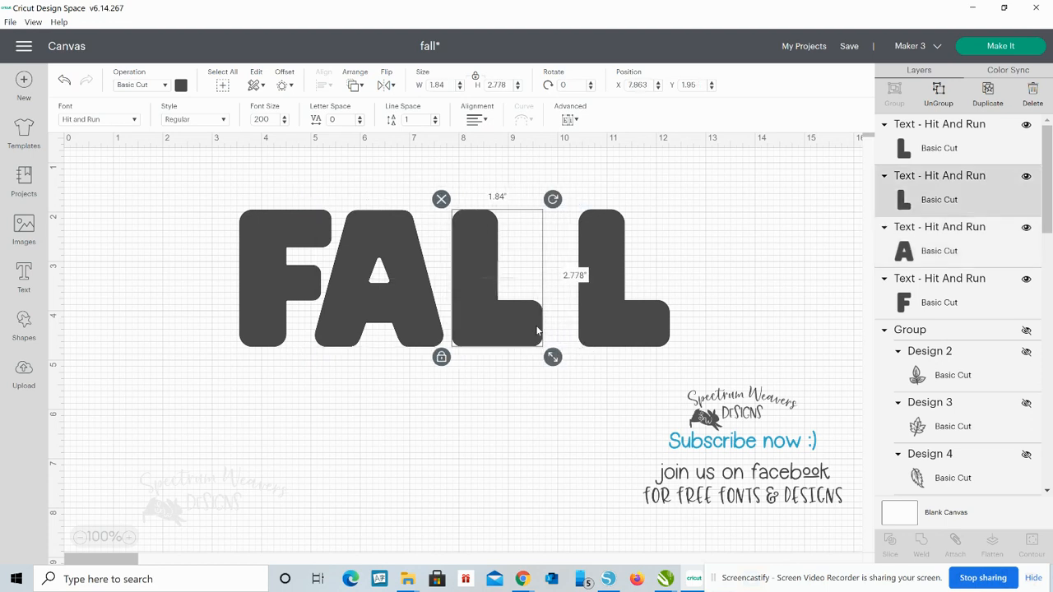
Step: Nudge the last L leftward until it sits close against the first L
left_click(619, 329)
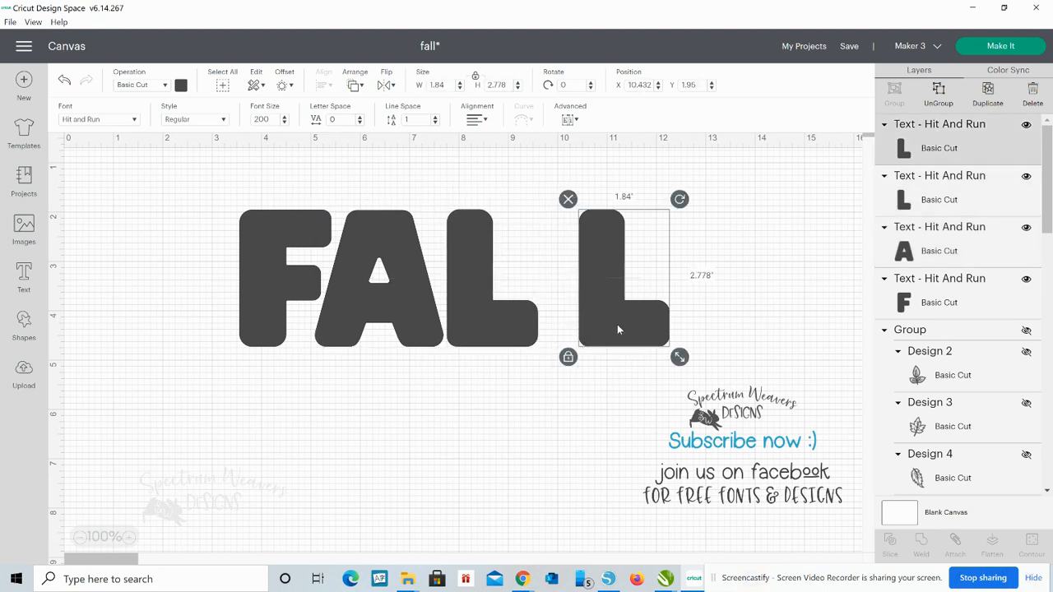
key("Left")
key("Left")
key("Left")
key("Left")
key("Left")
key("Left")
key("Left")
key("Left")
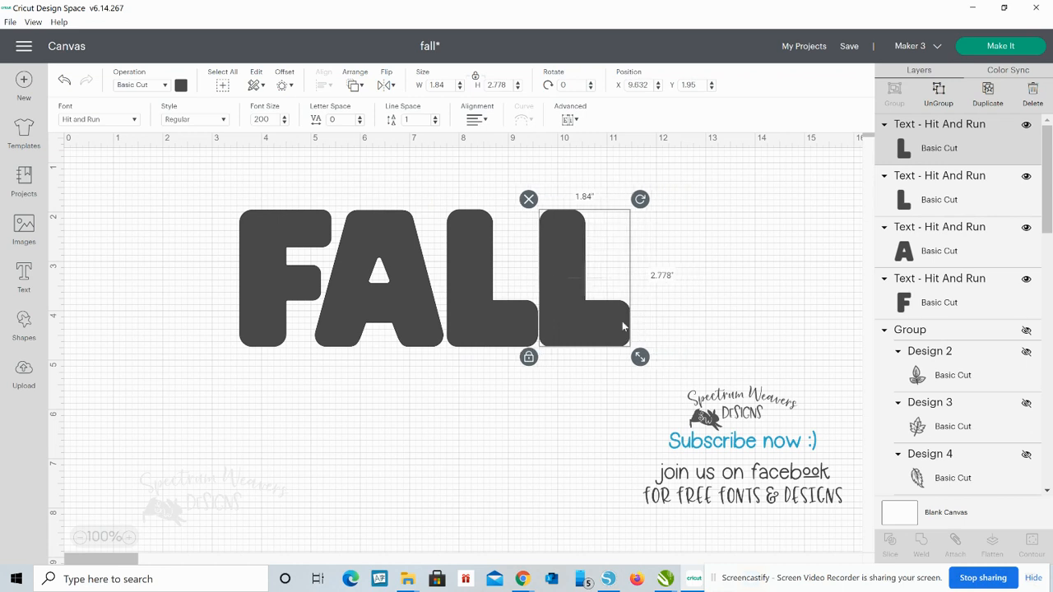
left_click_drag(610, 320, 613, 321)
Step: Align the four FALL letters along their bottom edges and weld them into one shape
left_click_drag(268, 404, 633, 277)
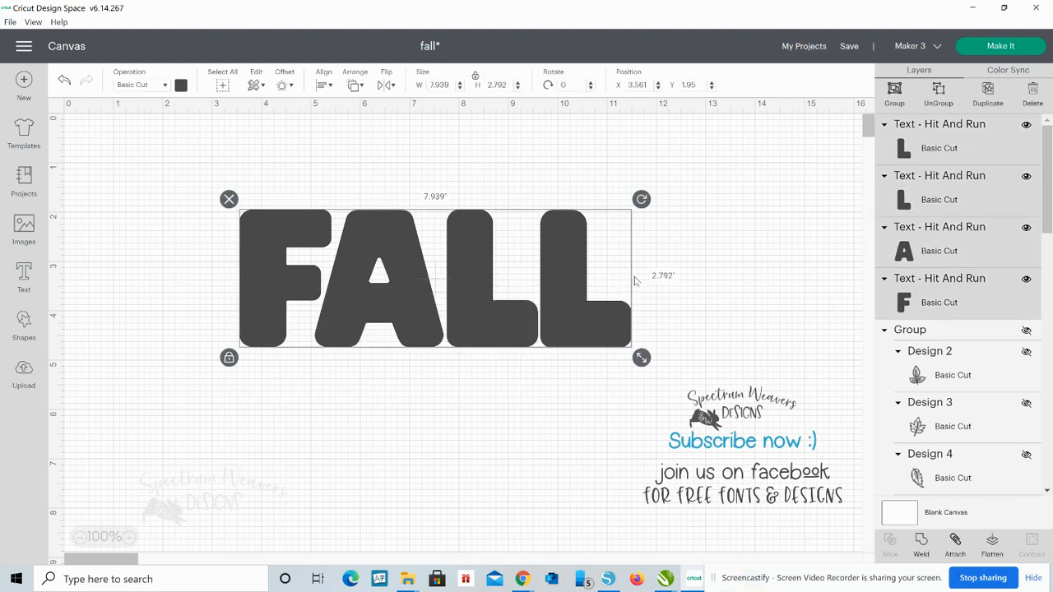
left_click(325, 85)
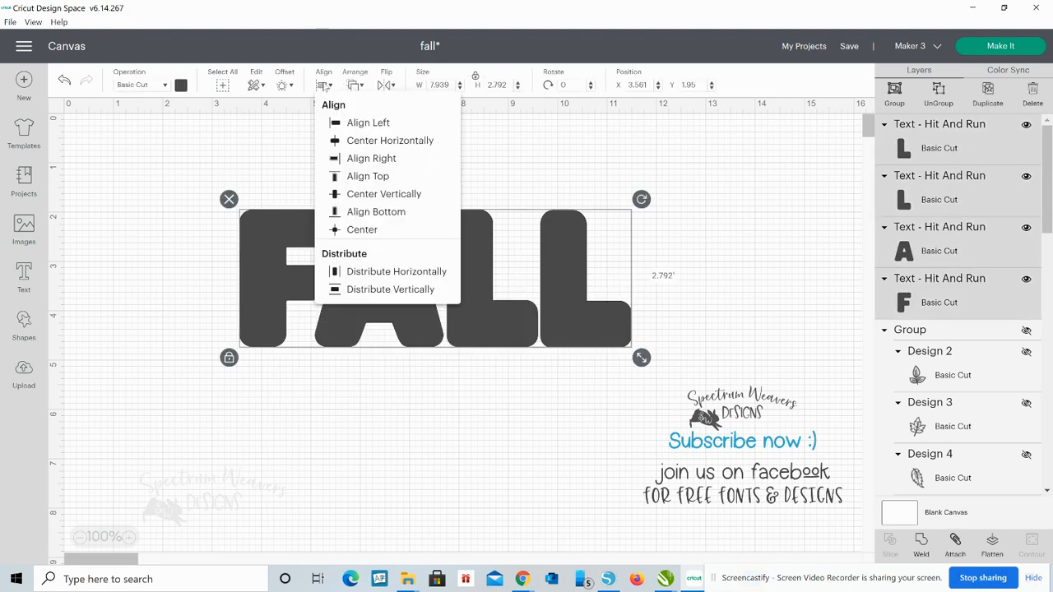
left_click(351, 215)
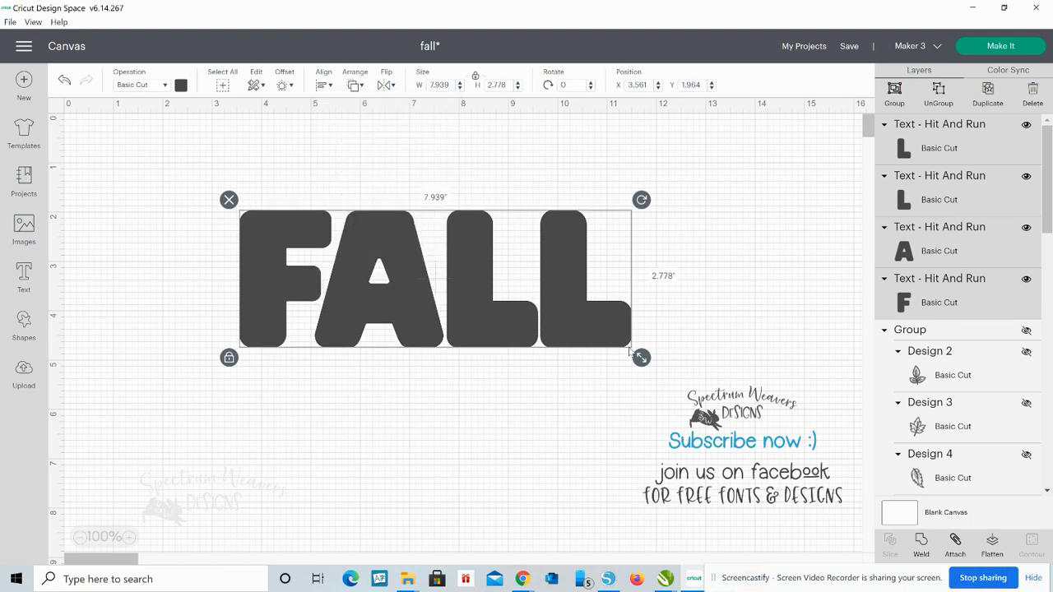
left_click(922, 545)
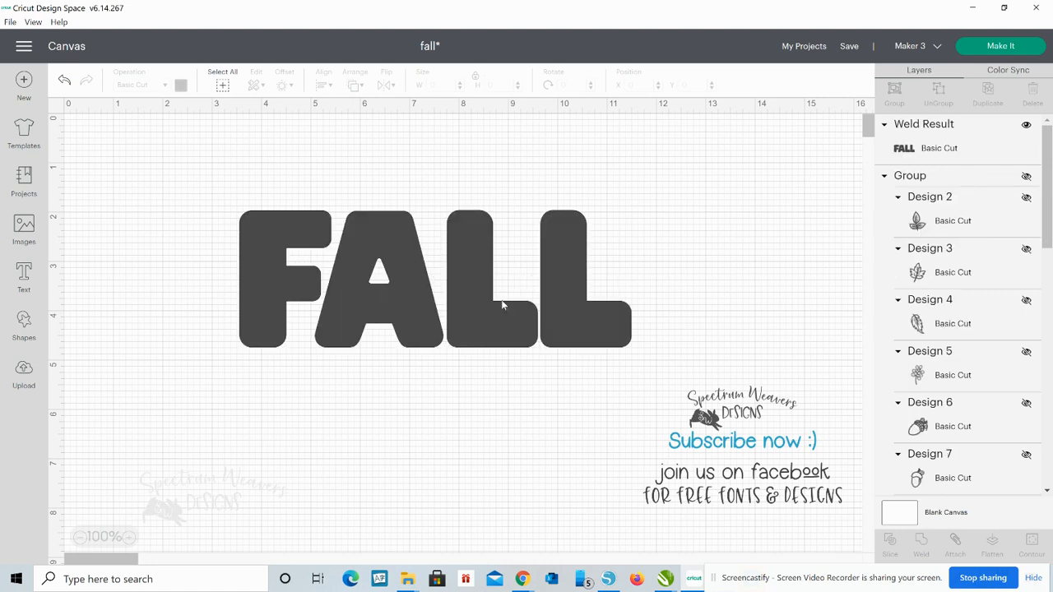
Step: Reposition the welded FALL shape and enlarge it to about 9.4 inches wide
left_click(491, 305)
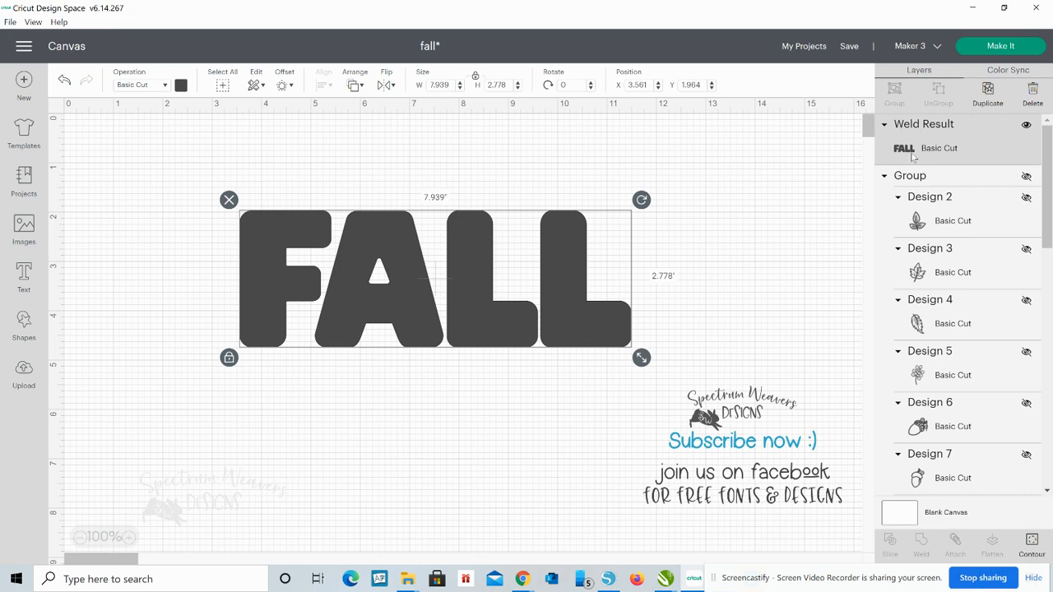
left_click_drag(578, 299, 510, 253)
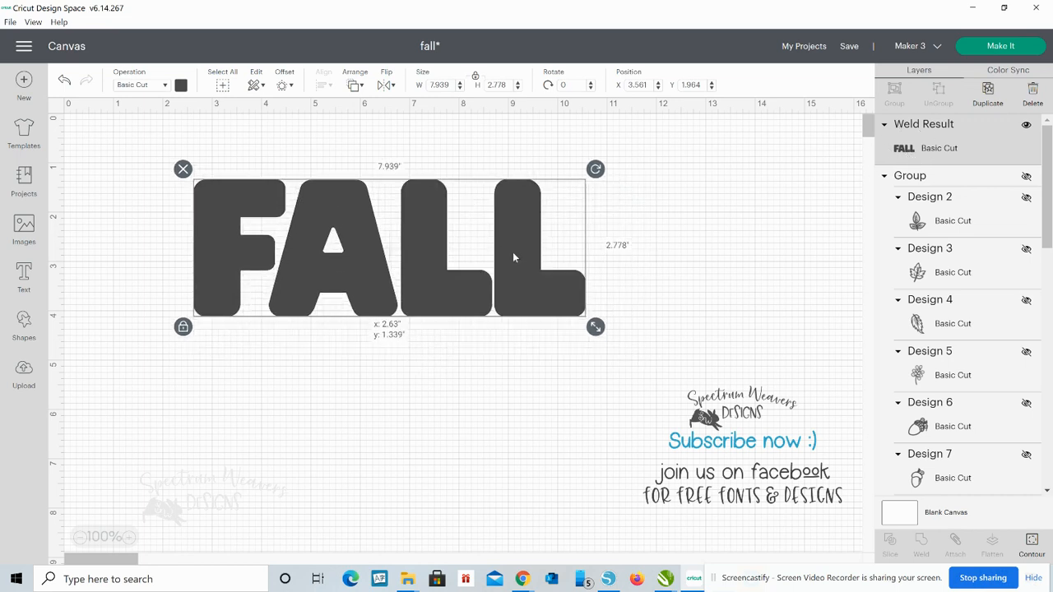
left_click_drag(574, 315, 646, 337)
left_click_drag(573, 264, 576, 268)
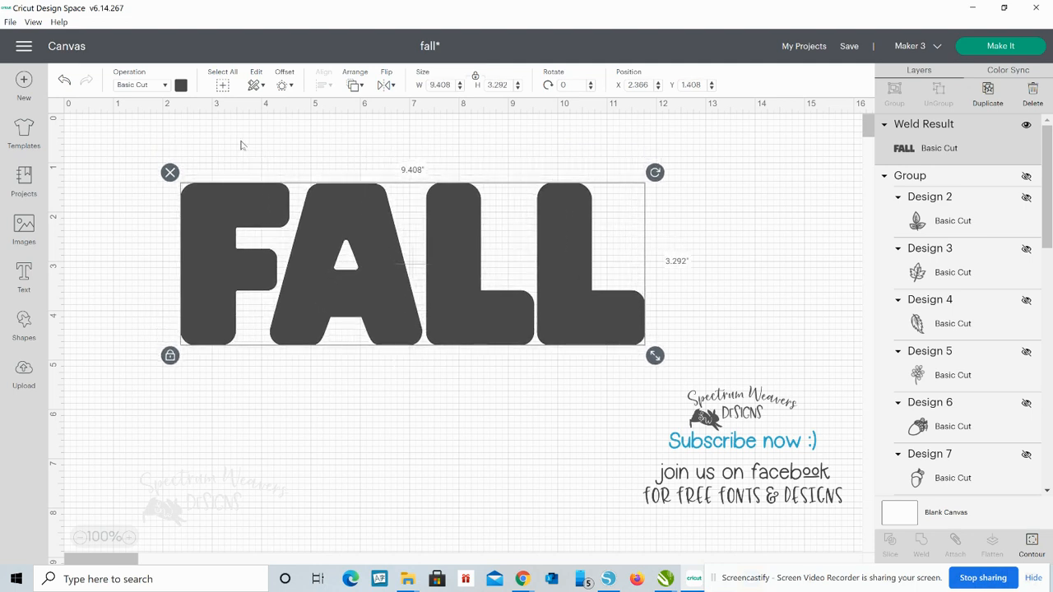
Step: Create an offset of about 0.09 inch with rounded corners around the welded FALL shape
left_click(281, 87)
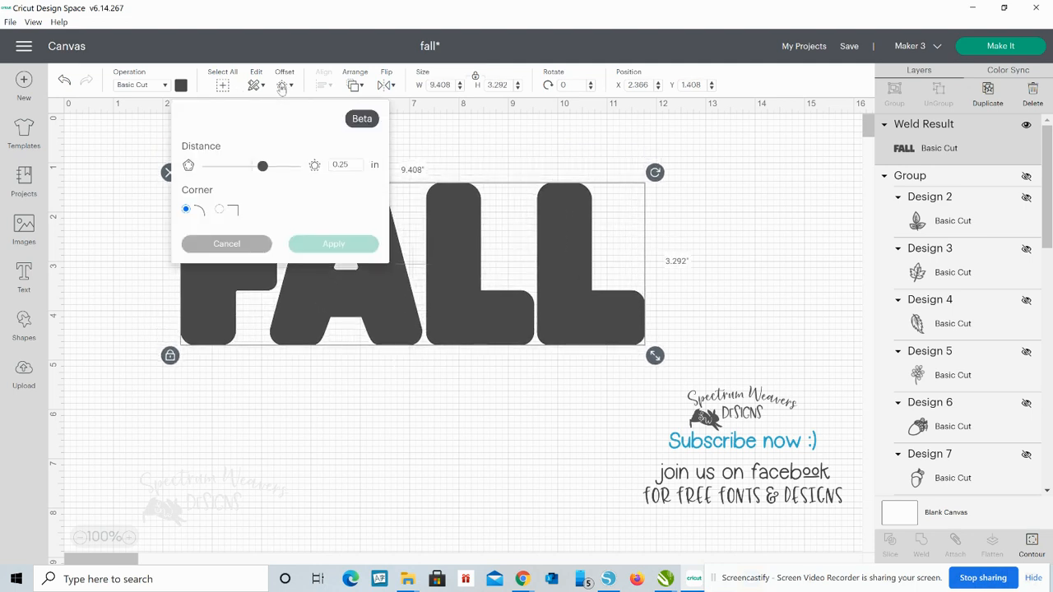
left_click_drag(263, 169, 256, 167)
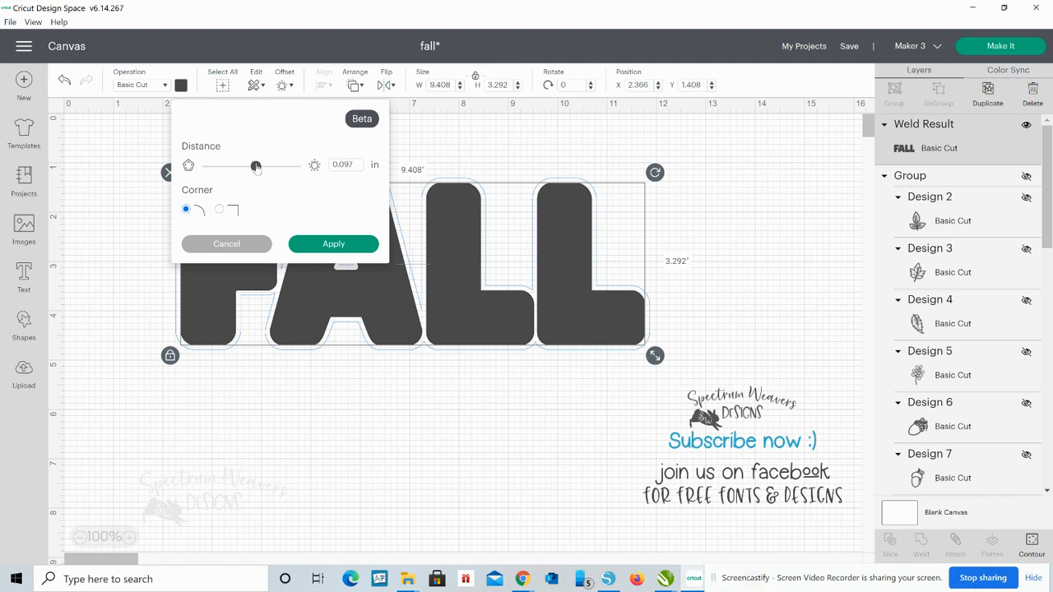
left_click(355, 164)
left_click(326, 246)
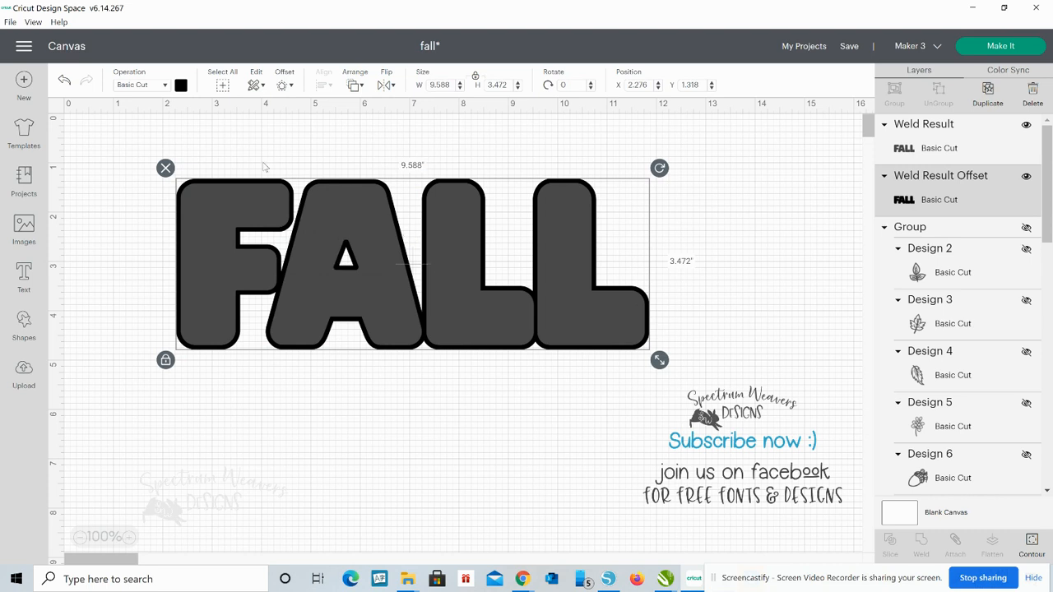
Step: Recolor the FALL offset layer dark gray using one of the existing material colors
left_click(181, 86)
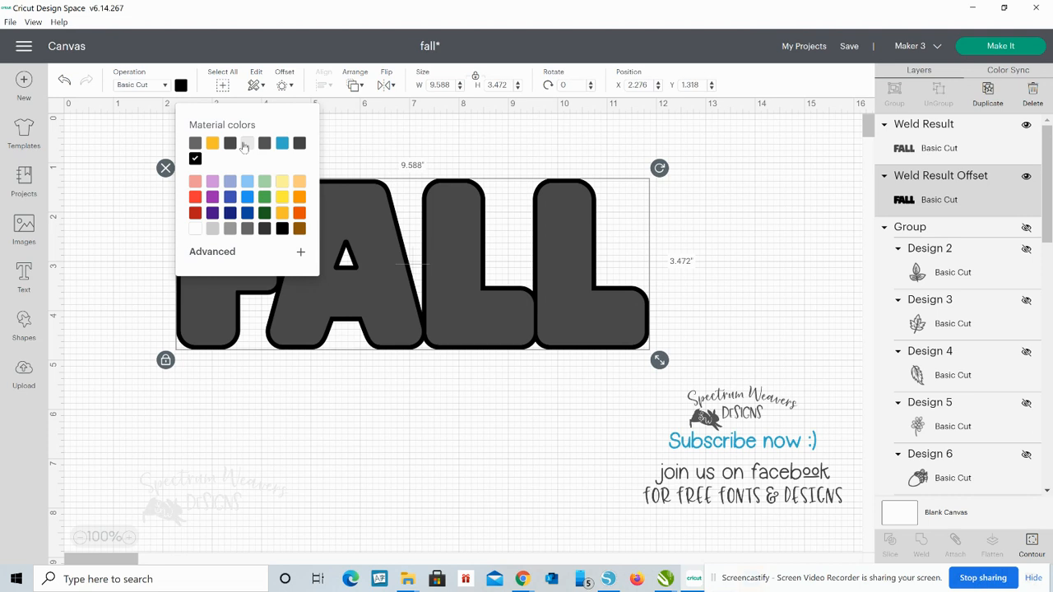
left_click(299, 144)
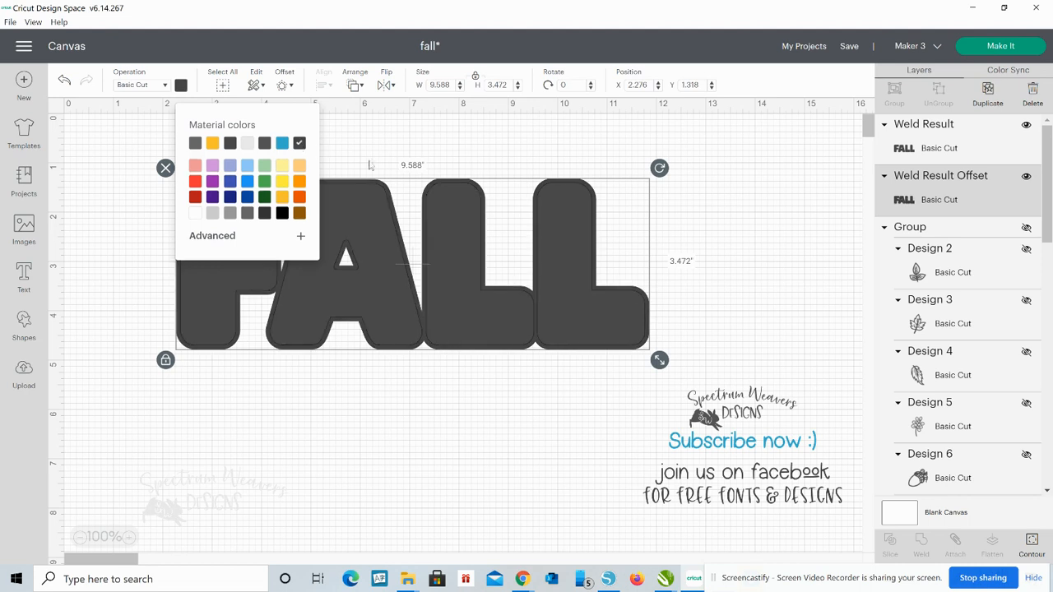
left_click(584, 132)
Step: Recolor the front FALL letters golden yellow so they contrast with the dark gray offset
left_click(457, 231)
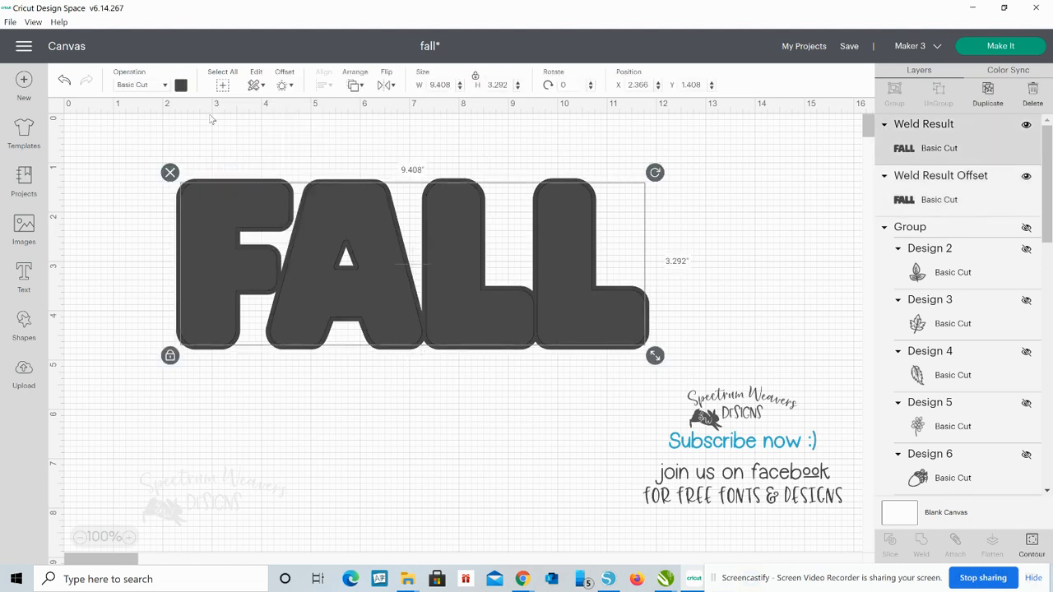
left_click(181, 85)
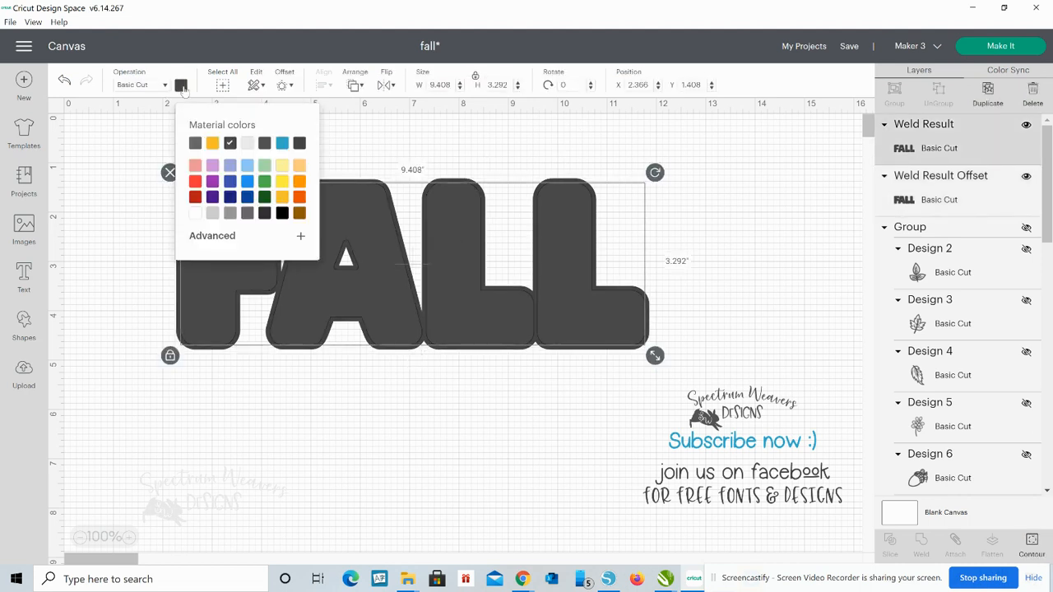
left_click(297, 182)
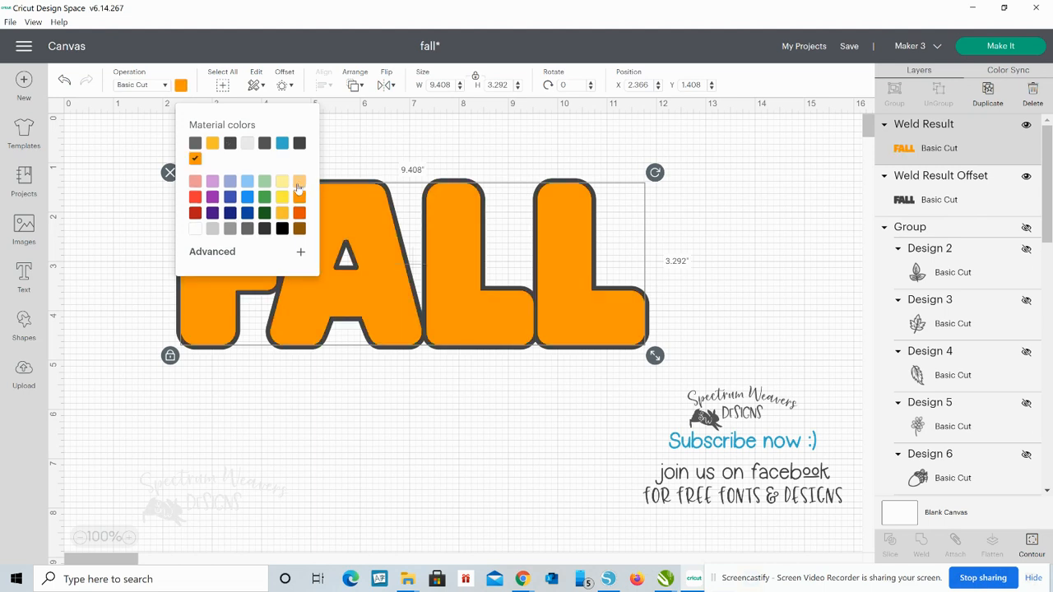
left_click(281, 215)
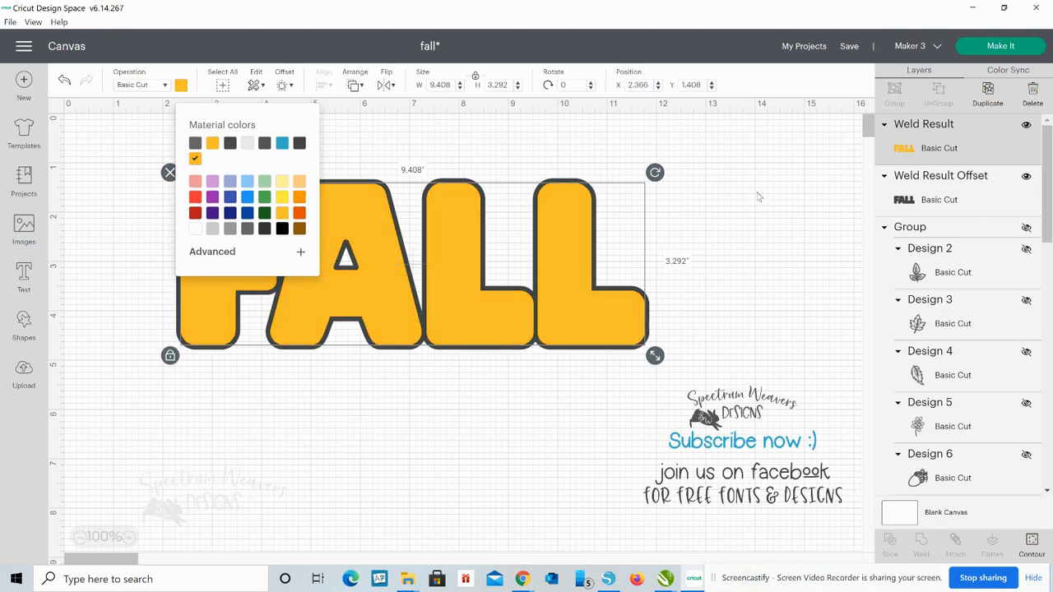
left_click(749, 204)
Step: Move the yellow FALL letters and their offset down together to about X 2.2, Y 2.5 inches
mouse_move(328, 203)
left_mouse_down()
mouse_move(371, 222)
mouse_move(329, 206)
left_mouse_up()
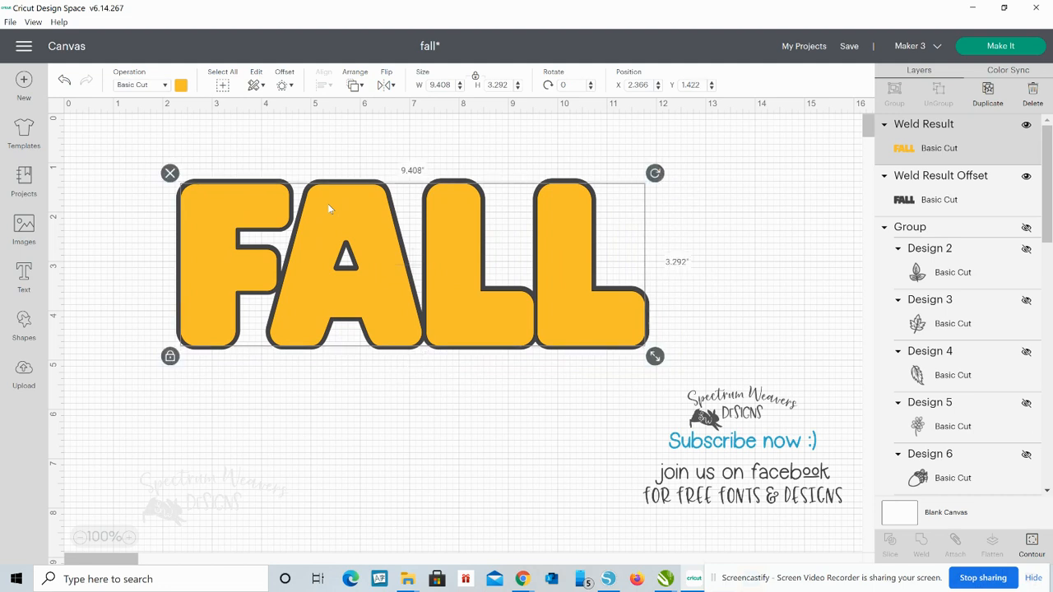
left_click_drag(349, 134, 366, 286)
left_click(817, 201)
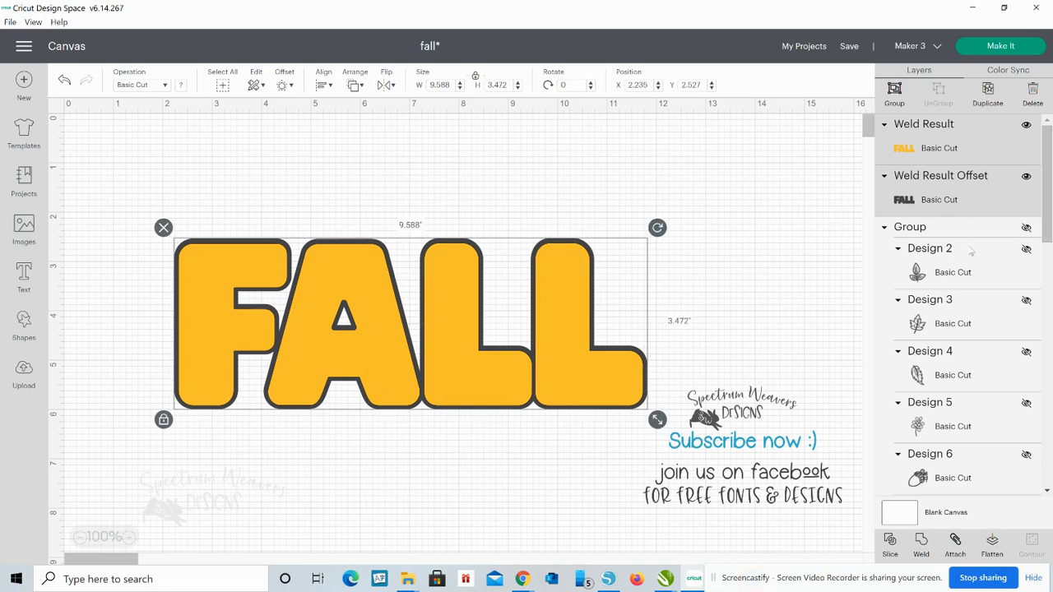
Step: Unhide the grouped leaf and acorn designs, shift them slightly left and ungroup them
left_click(1027, 229)
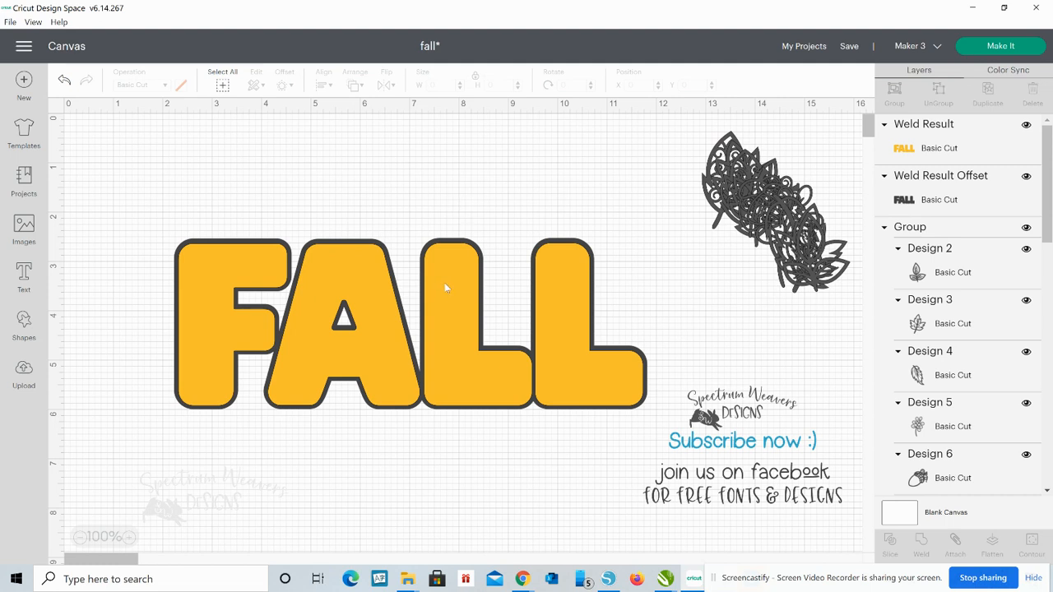
left_click_drag(773, 212, 753, 220)
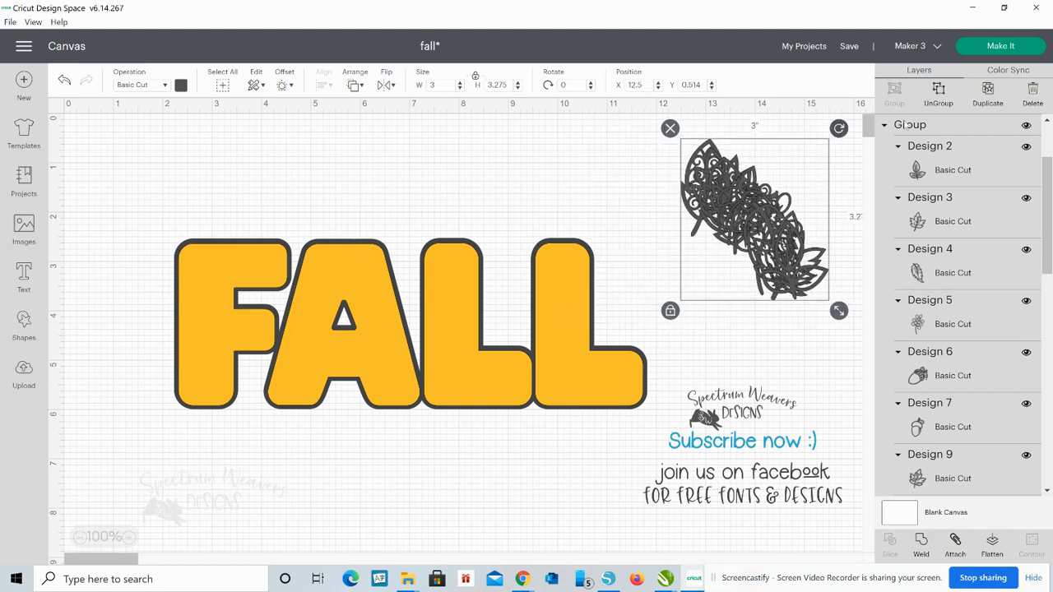
left_click(1026, 126)
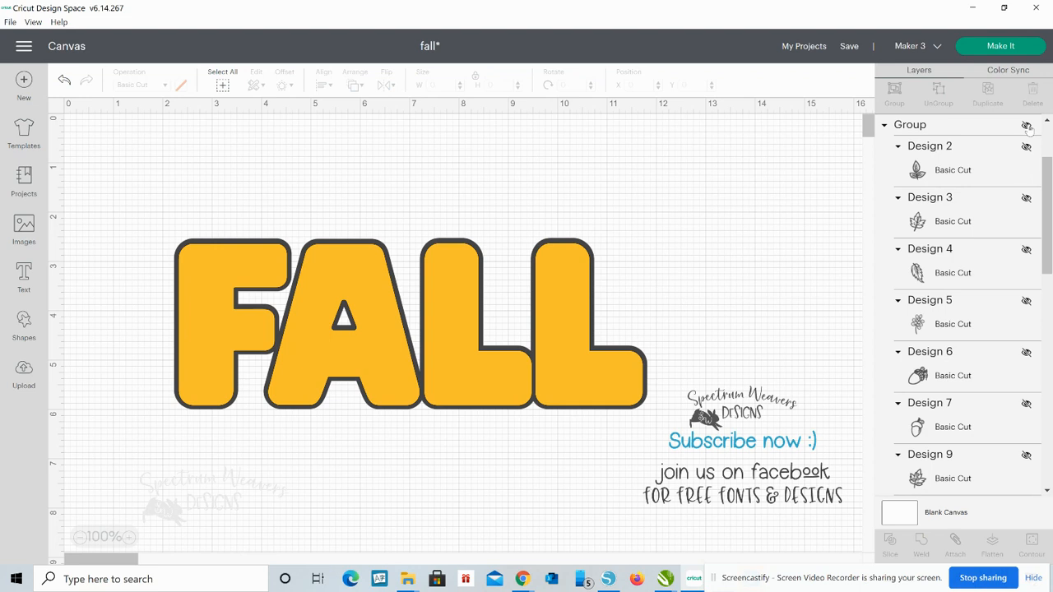
left_click(1026, 126)
left_click(741, 216)
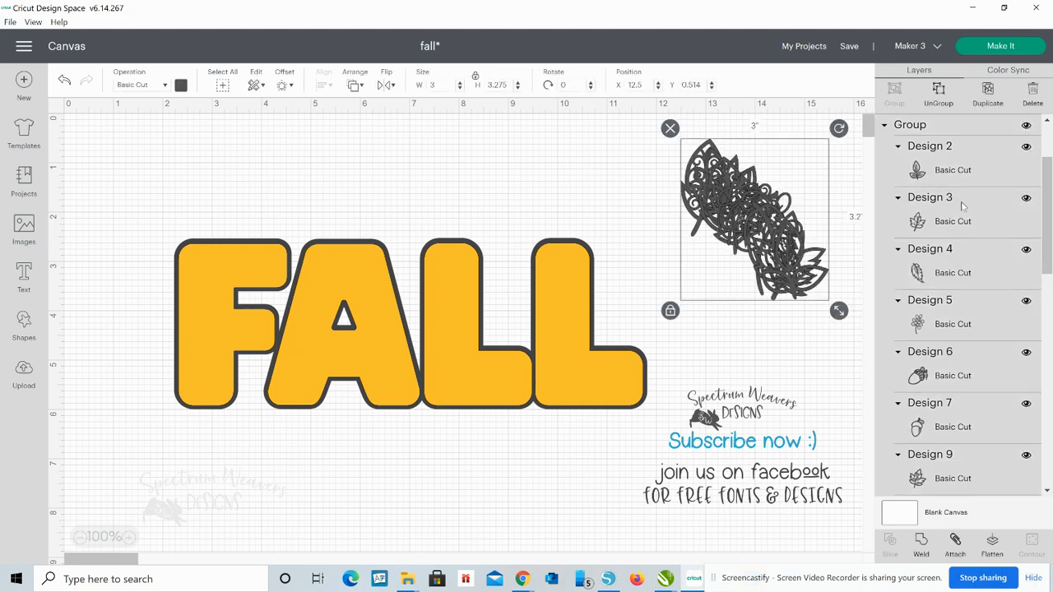
left_click(940, 99)
left_click(619, 178)
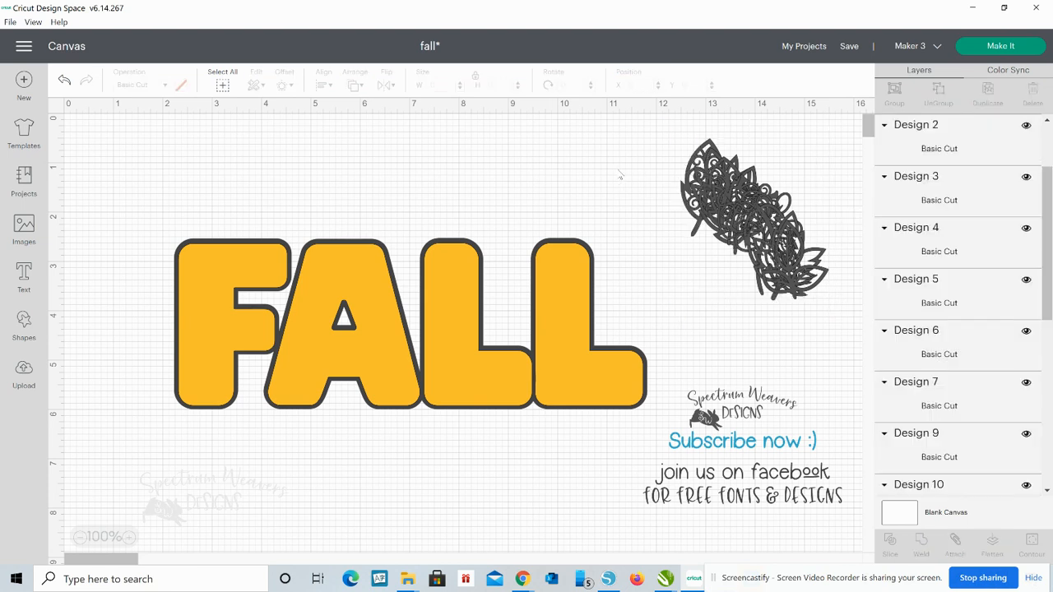
Step: Try pulling individual leaf and acorn designs out of the overlapping pile toward the FALL letters
left_click_drag(689, 163, 614, 183)
left_click_drag(711, 180, 659, 175)
left_click_drag(726, 158, 758, 187)
left_click_drag(602, 189, 503, 165)
left_click_drag(543, 259, 626, 228)
left_click_drag(732, 200, 699, 135)
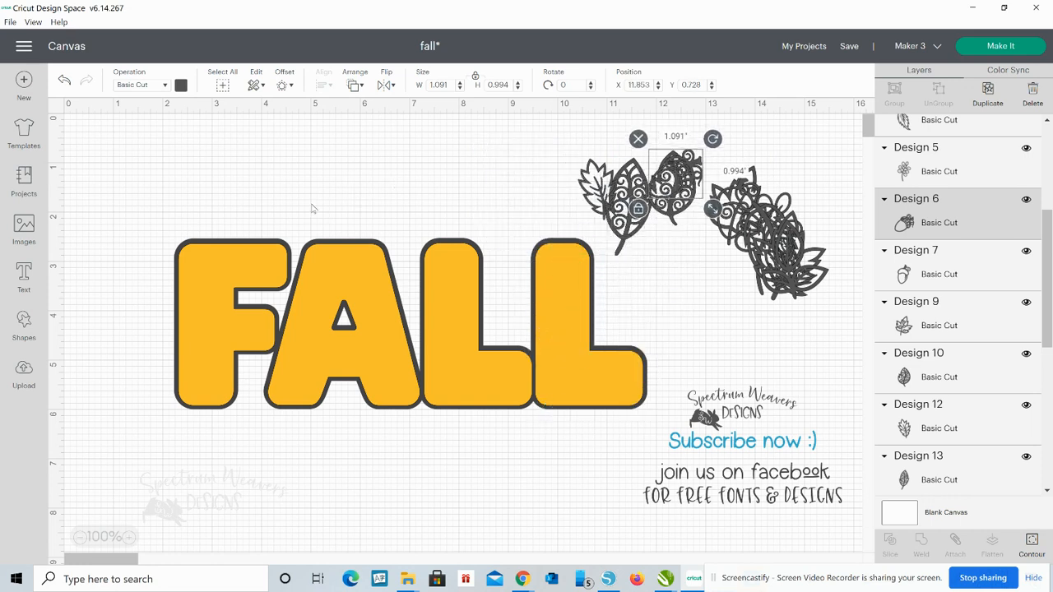
left_click_drag(313, 207, 345, 294)
left_click(514, 162)
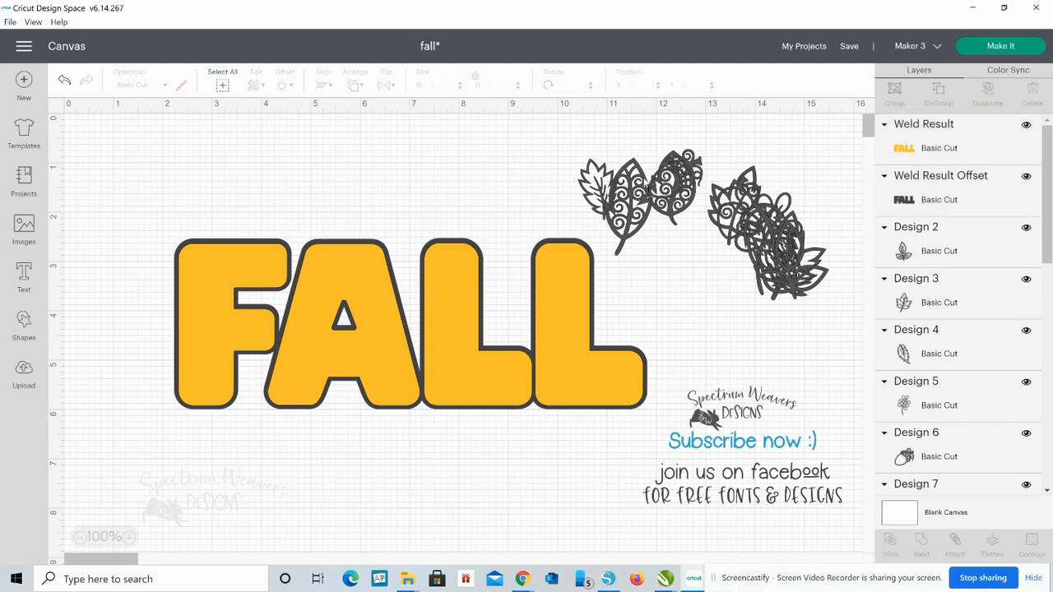
Step: Gather the scattered leaf and acorn designs back onto the overlapping pile
left_click_drag(625, 204, 673, 191)
left_click_drag(553, 125, 796, 200)
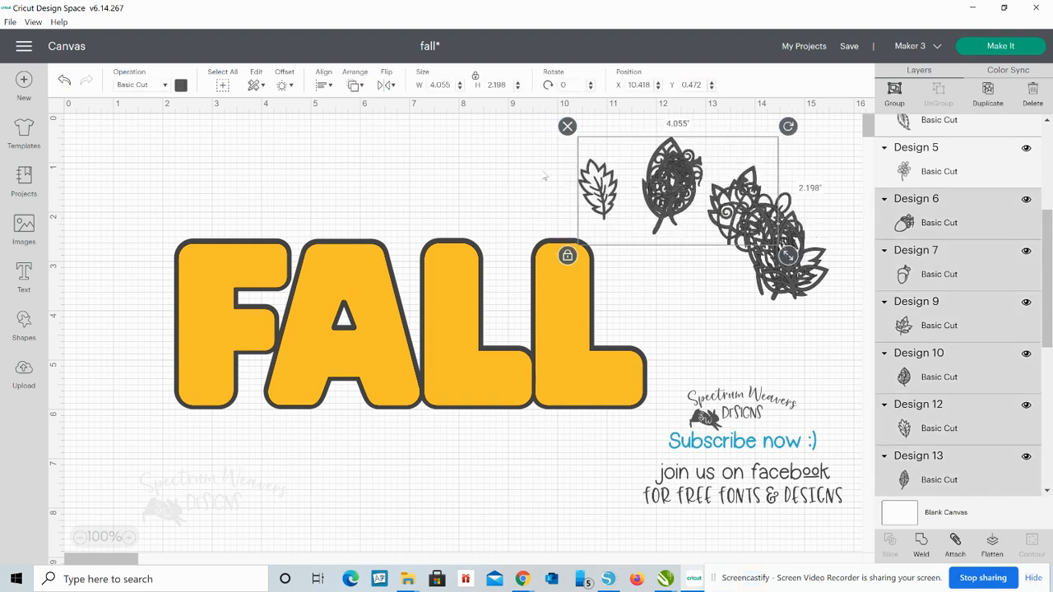
left_click(543, 176)
left_click_drag(599, 187, 755, 227)
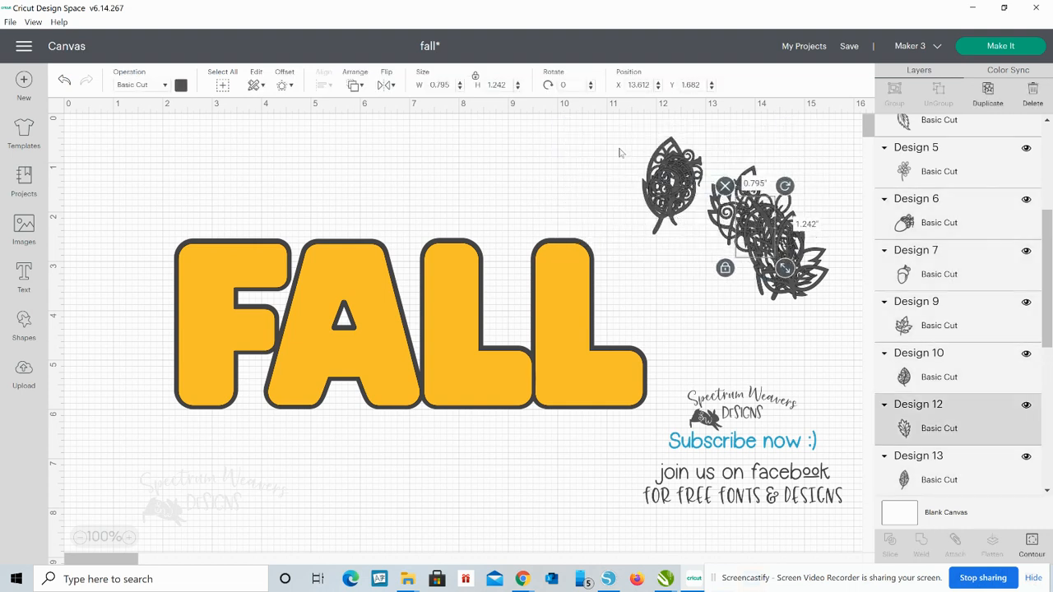
left_click_drag(619, 149, 725, 211)
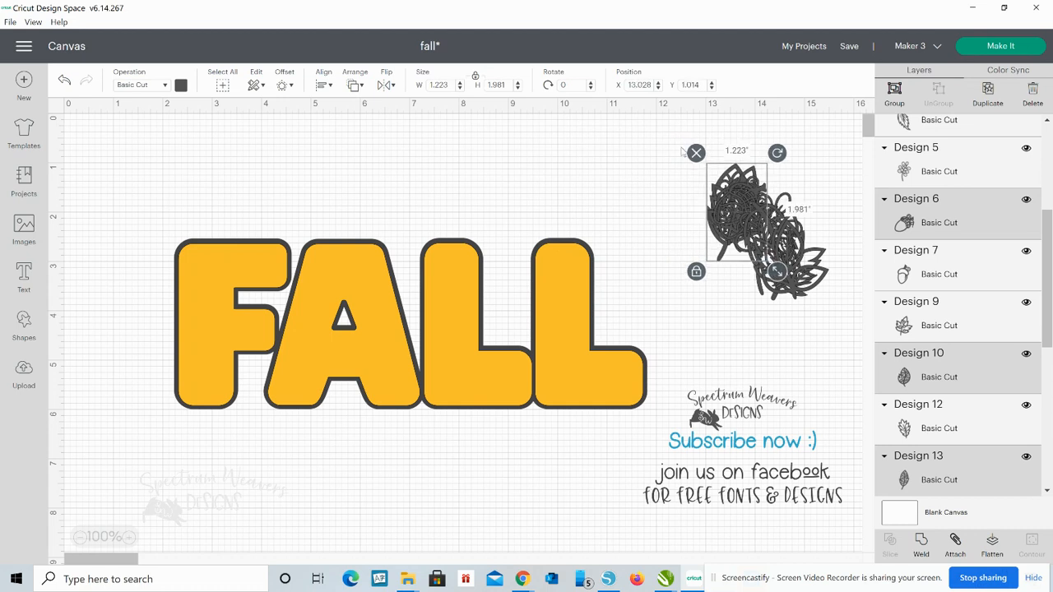
Step: Bring all the piled leaf and acorn designs to the front of the layer order
left_click_drag(682, 132, 835, 306)
right_click(798, 246)
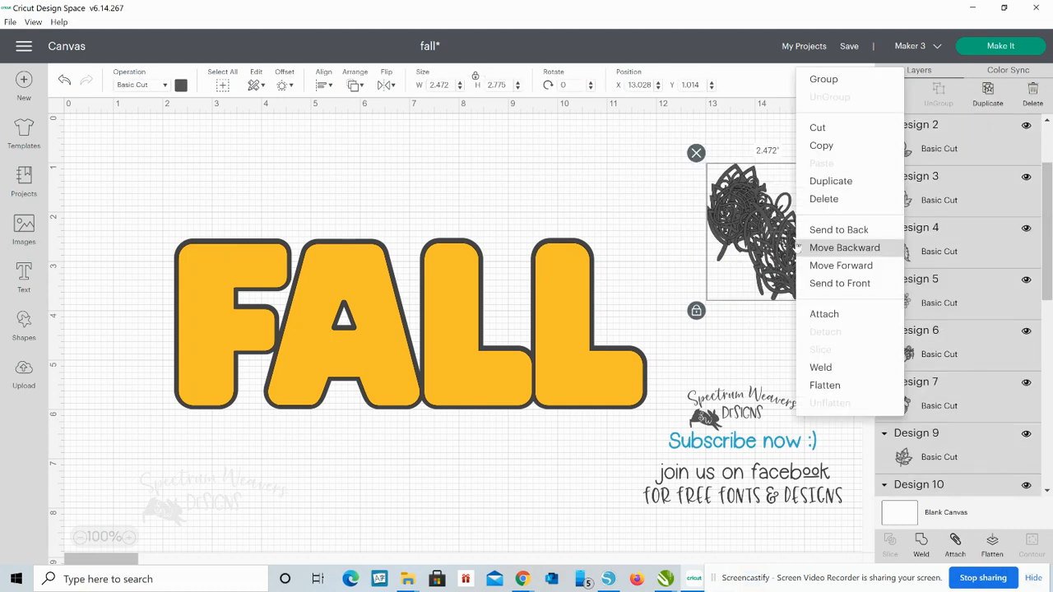
left_click(823, 285)
left_click(621, 199)
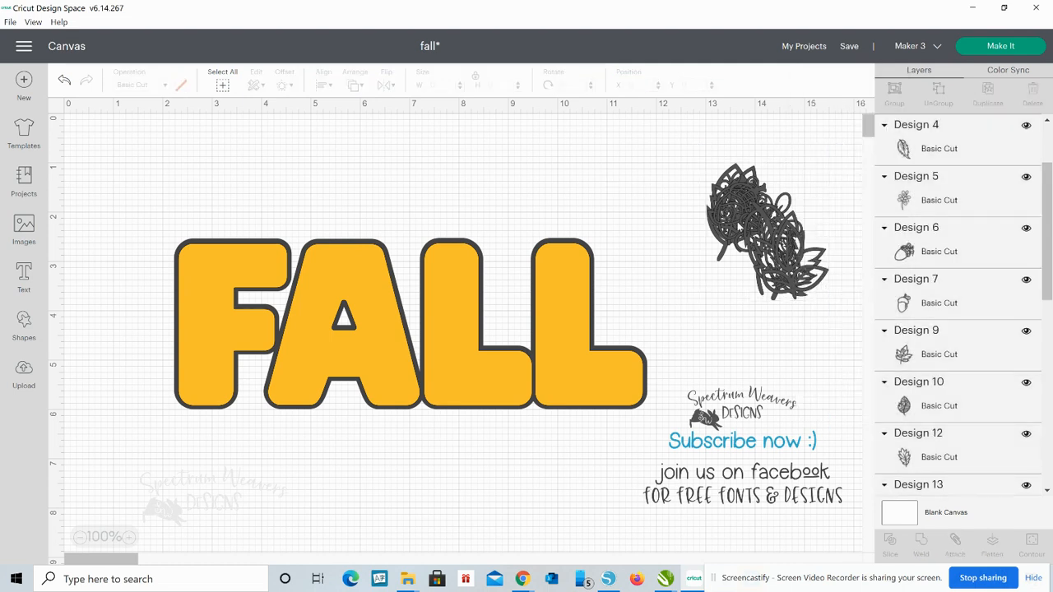
Step: Scale all the piled leaf and acorn designs down together to about 2.3 inches wide overall
mouse_move(738, 223)
left_mouse_down()
mouse_move(636, 253)
mouse_move(499, 317)
mouse_move(716, 206)
mouse_move(735, 220)
left_mouse_up()
left_click_drag(693, 149, 830, 299)
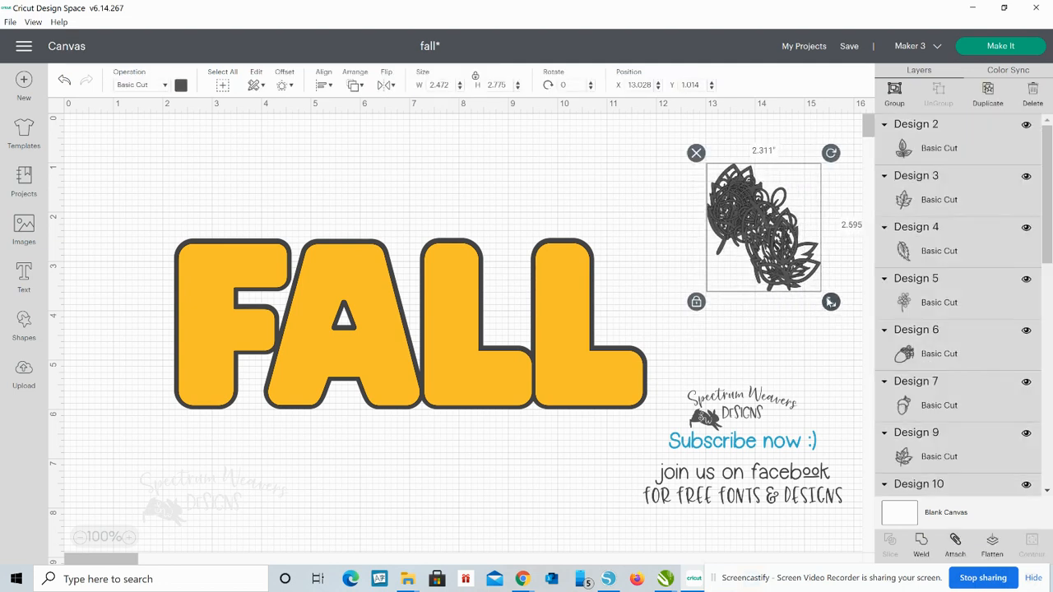
left_click(792, 326)
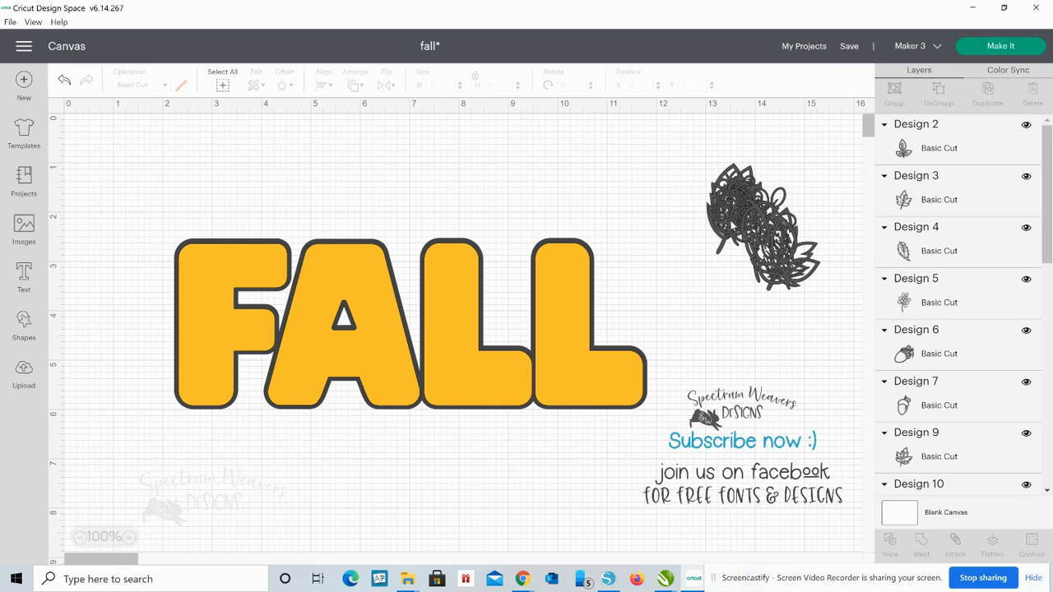
Step: Place the plain-capped acorn on the foot of the last L, rotated about 13 degrees and enlarged to about 0.85 inch wide
left_click_drag(745, 234, 612, 397)
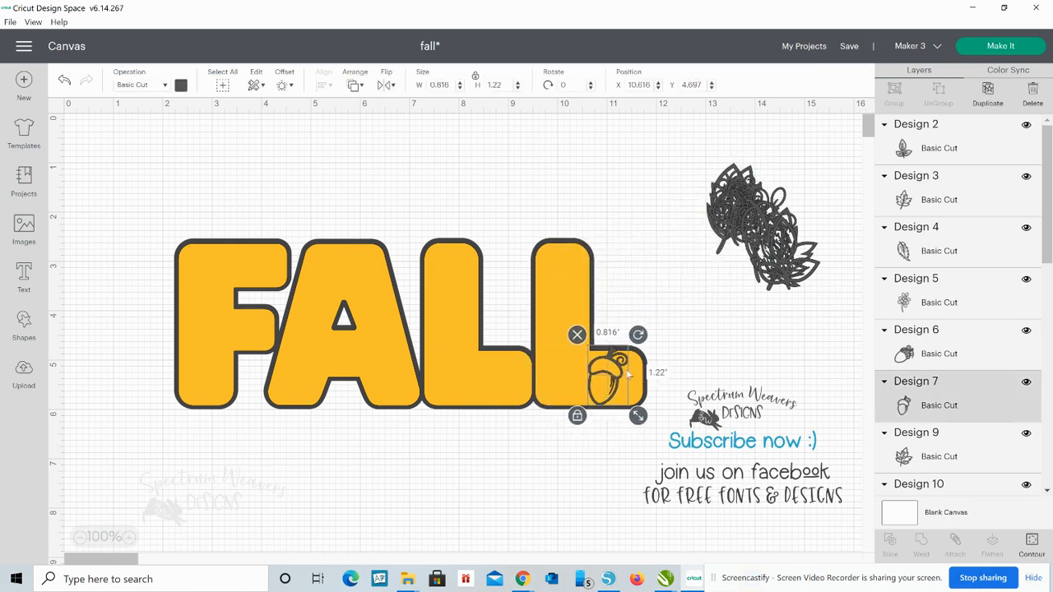
left_click_drag(637, 337, 628, 363)
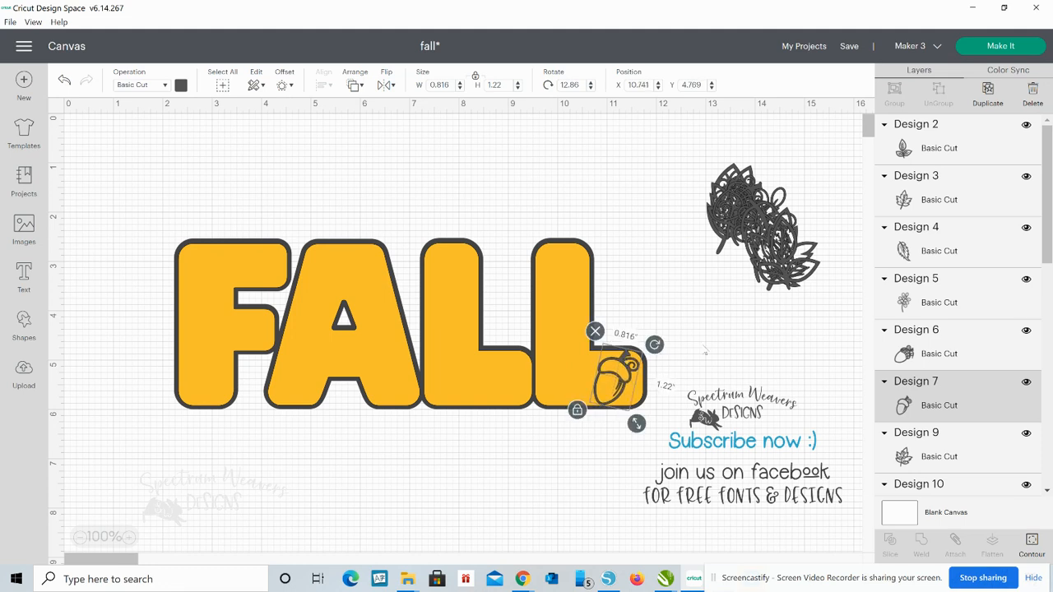
left_click_drag(637, 424, 637, 423)
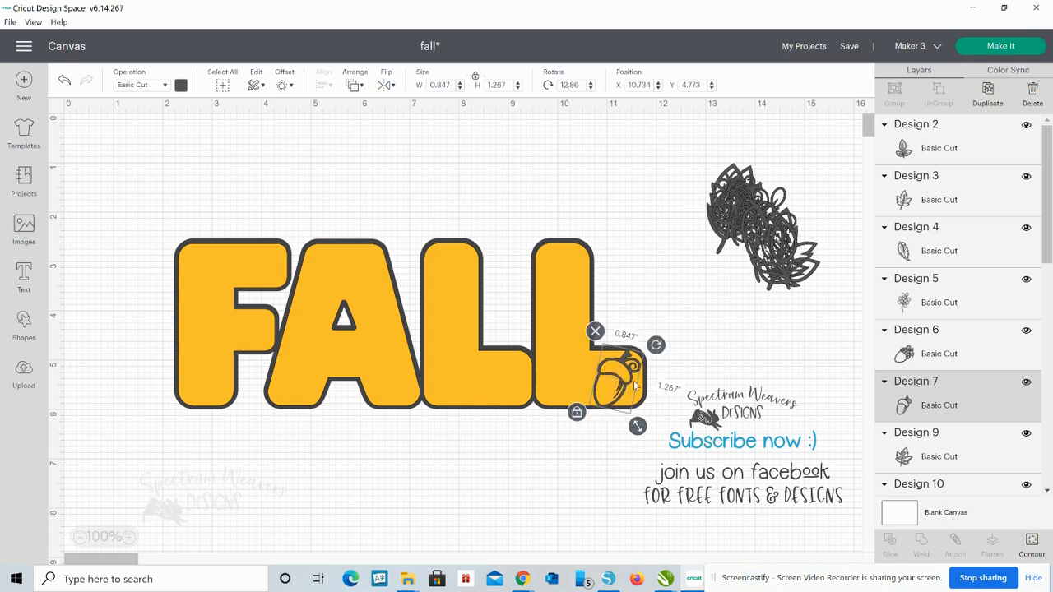
left_click_drag(630, 376, 633, 377)
left_click(713, 336)
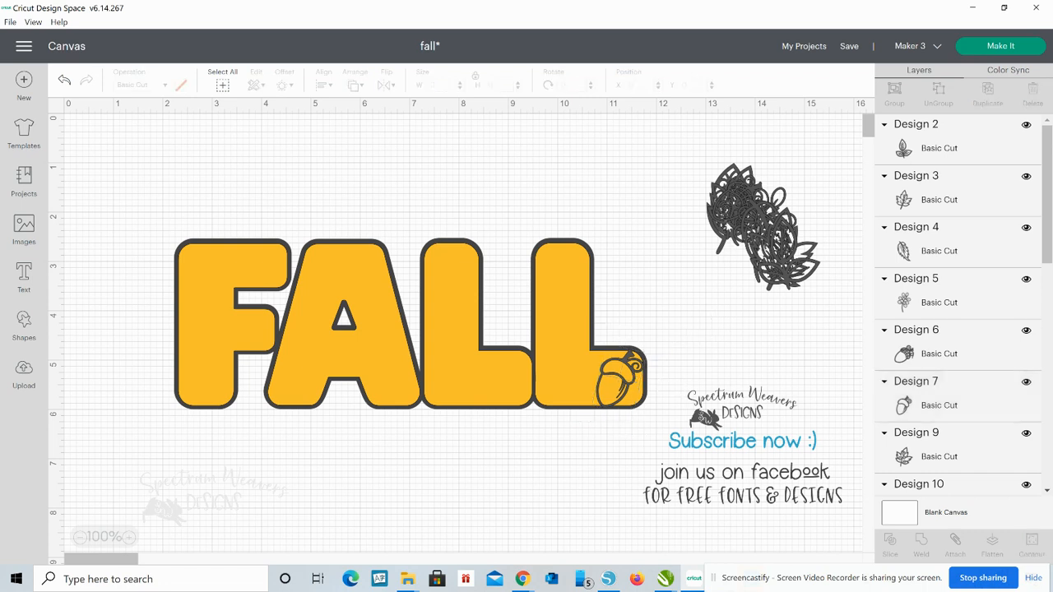
Step: Set the second acorn aside above the word and place the three-leaf sprig on the A's lower-left leg, rotated about 43 degrees
left_click_drag(727, 222, 636, 211)
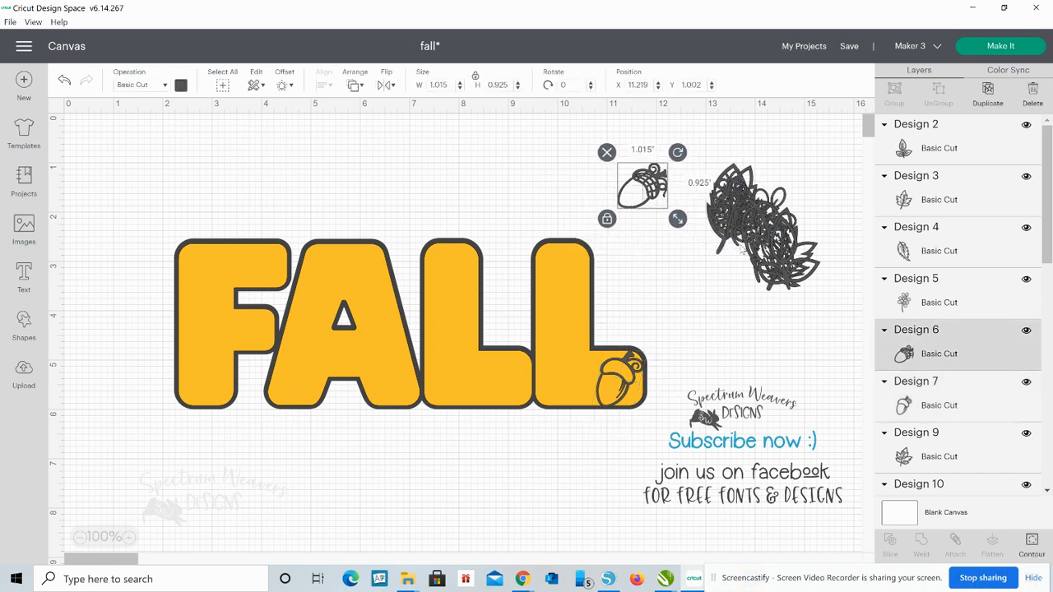
left_click_drag(789, 257, 683, 255)
left_click_drag(727, 206, 743, 228)
left_click_drag(678, 255, 428, 350)
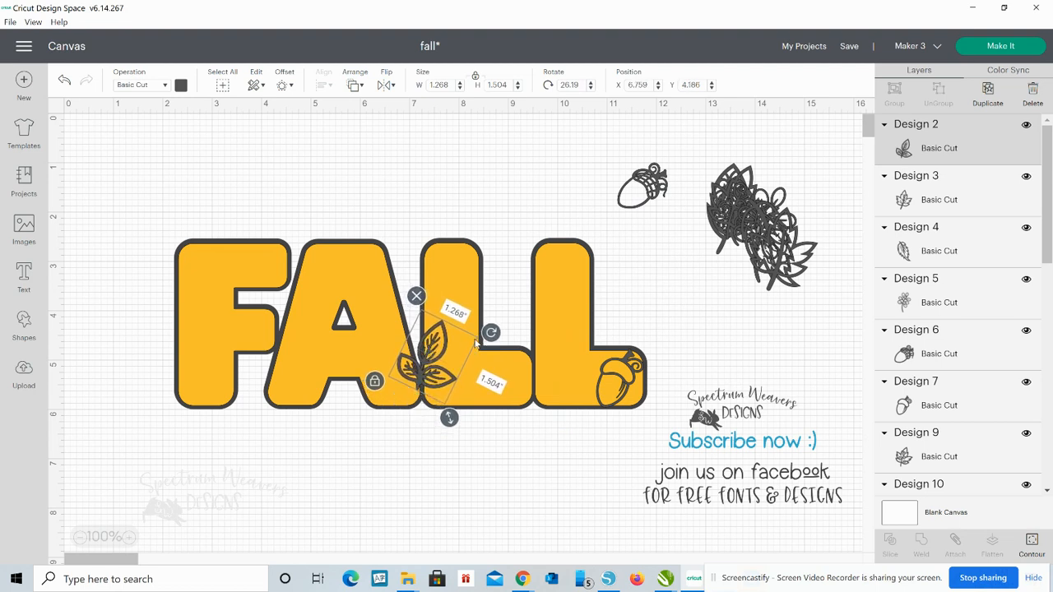
left_click_drag(493, 334, 508, 369)
left_click_drag(442, 359, 309, 381)
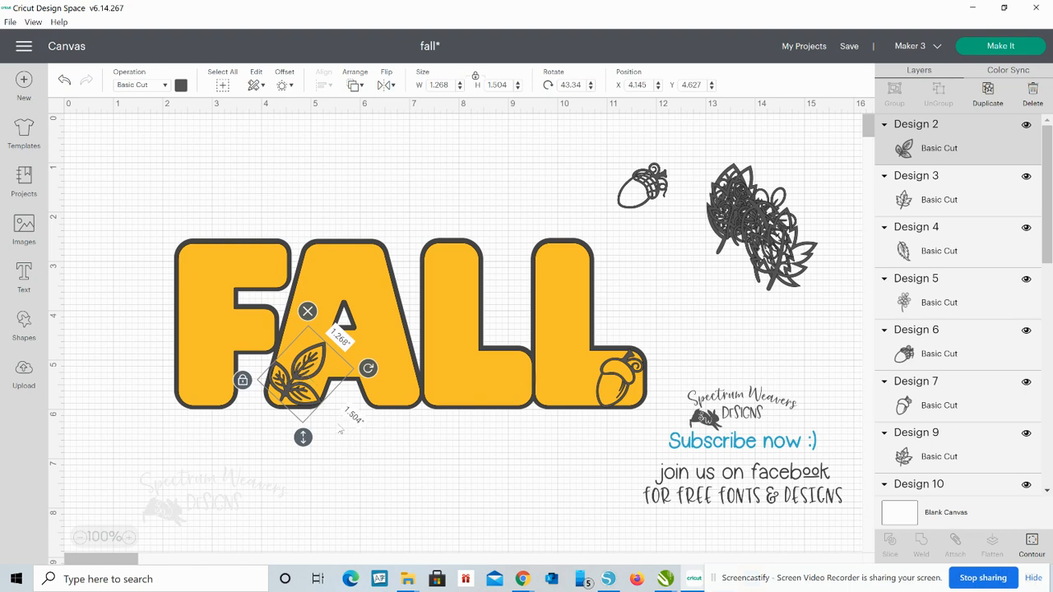
left_click(667, 219)
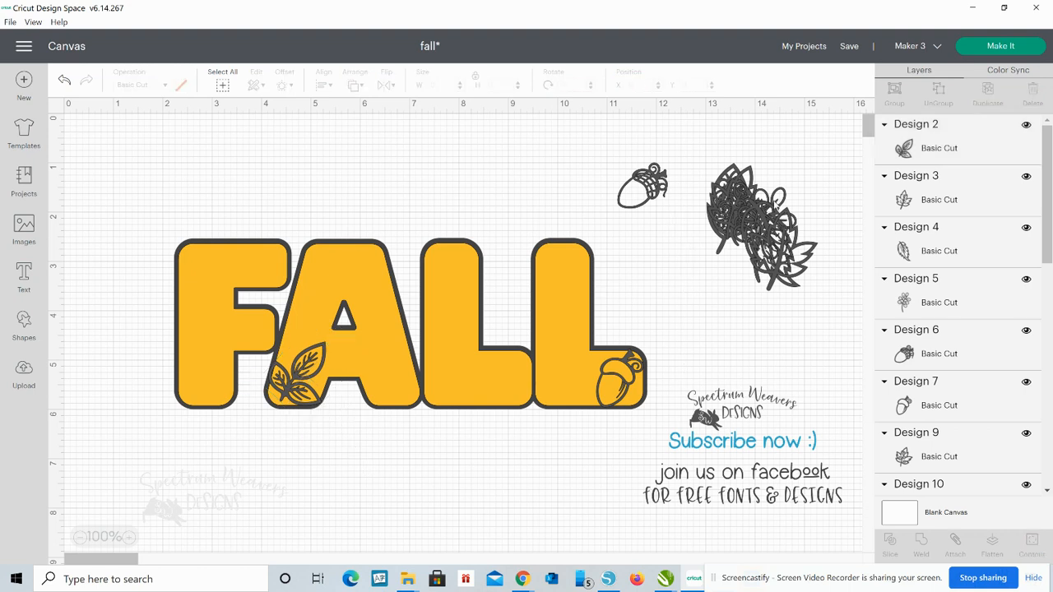
Step: Try the round-leaved branch across the A's lower-right leg and the first L's base, rotated about 302 degrees
left_click_drag(745, 234, 423, 267)
left_click_drag(494, 255, 411, 255)
left_click_drag(441, 307, 401, 370)
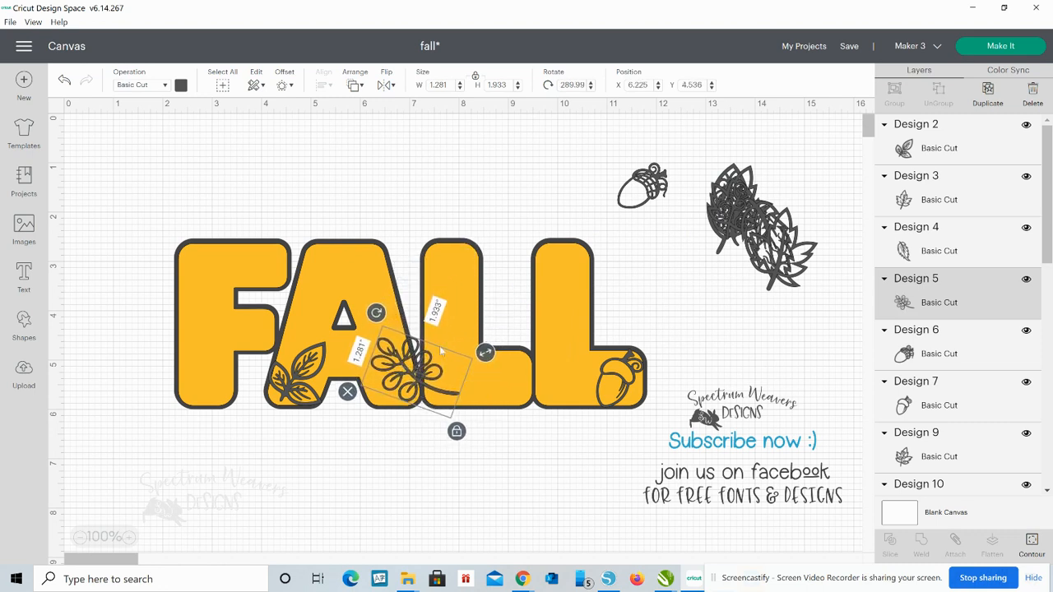
left_click_drag(377, 315, 391, 309)
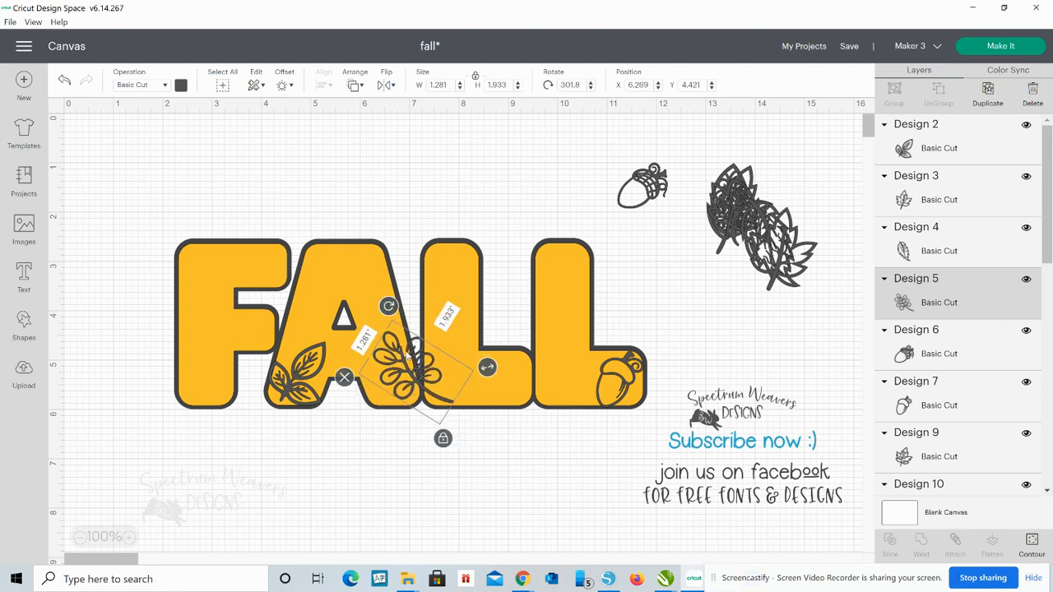
mouse_move(407, 355)
left_mouse_down()
mouse_move(398, 362)
mouse_move(411, 361)
left_mouse_up()
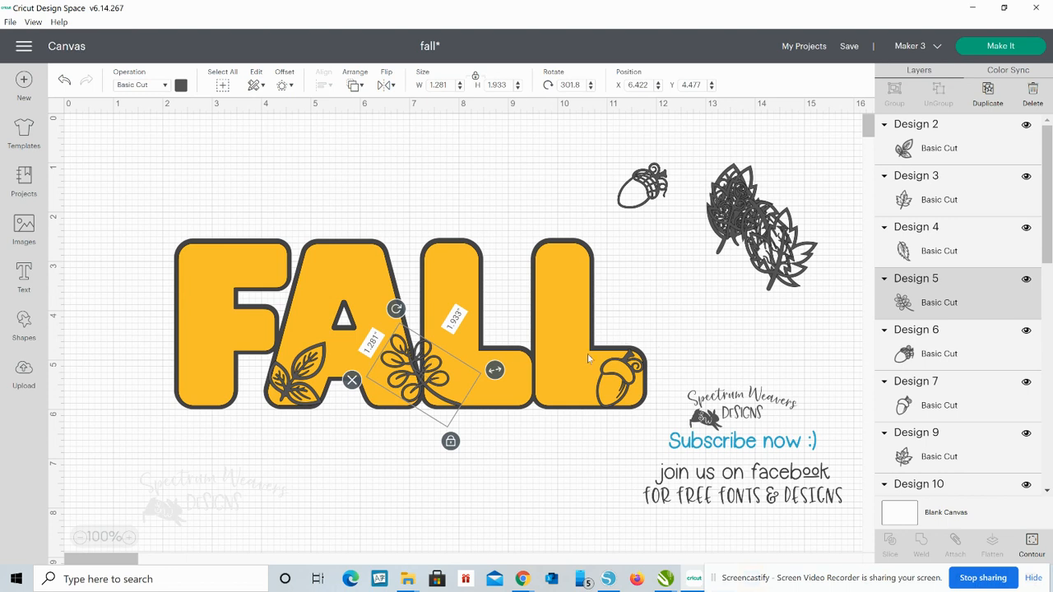
left_click(684, 251)
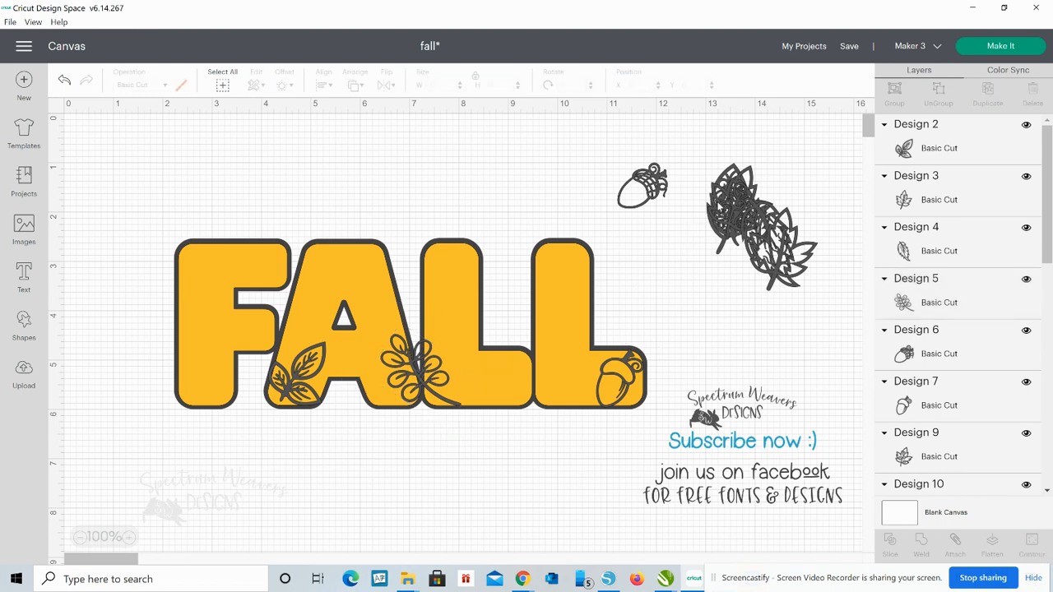
Step: Place the swirled maple-style leaf at the top of the last L, rotated about 21 degrees and scaled to about 1.25 inches wide
left_click_drag(742, 206, 548, 315)
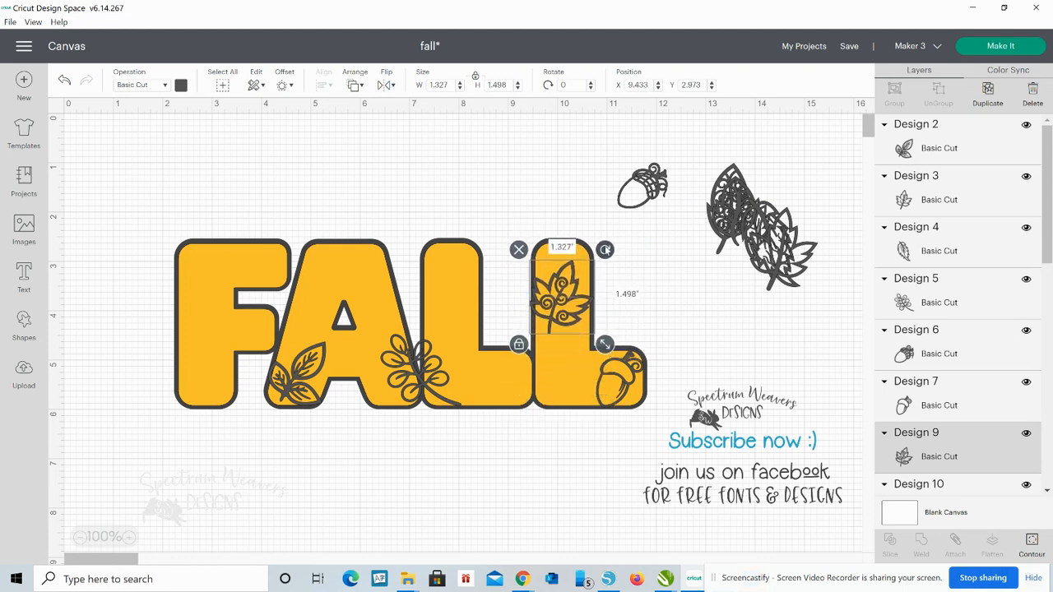
left_click_drag(605, 249, 619, 268)
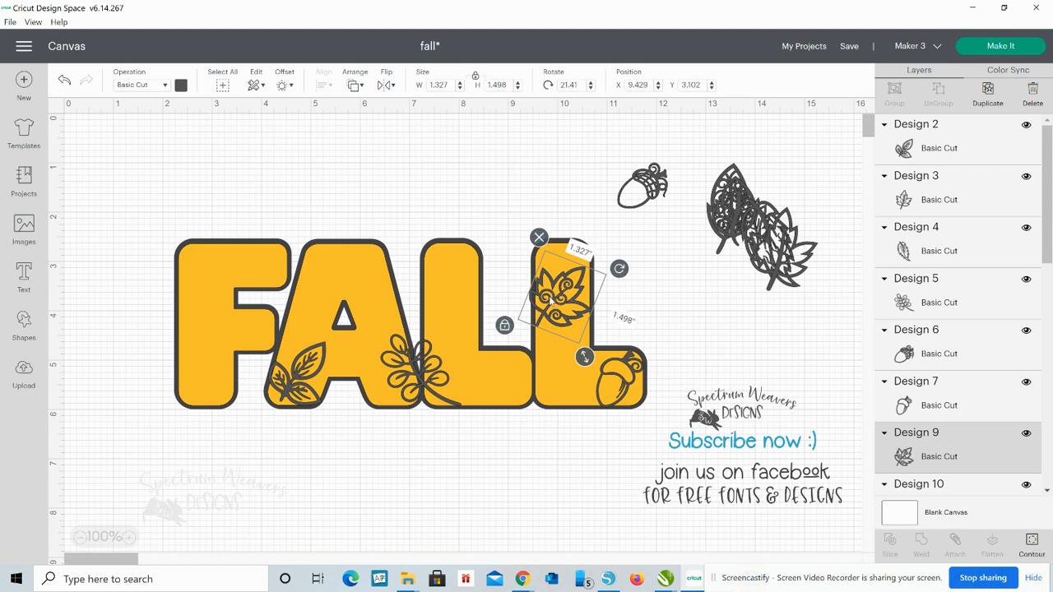
left_click_drag(551, 300, 546, 280)
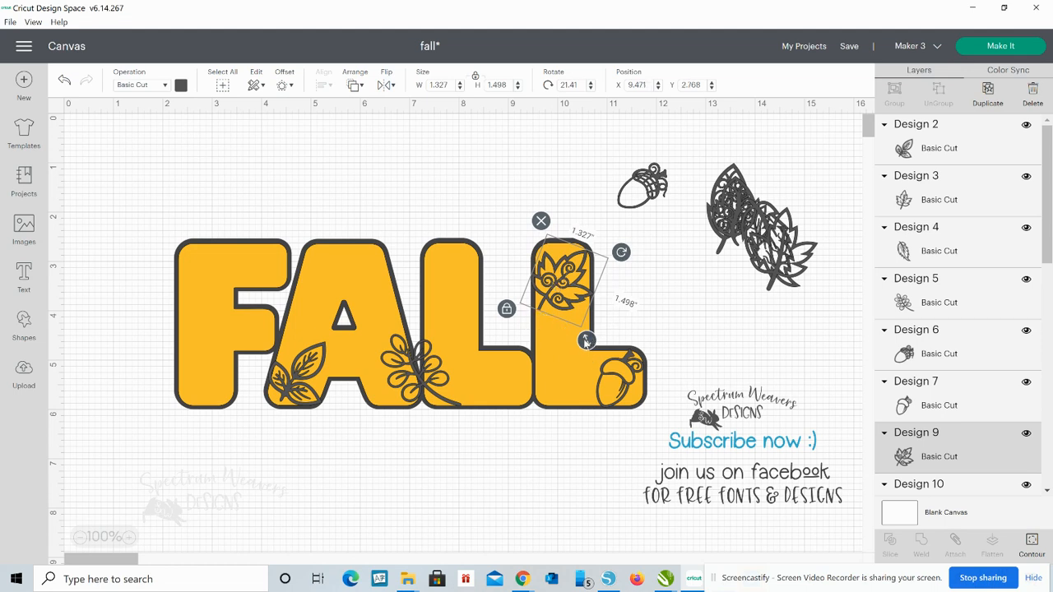
left_click_drag(586, 341, 584, 335)
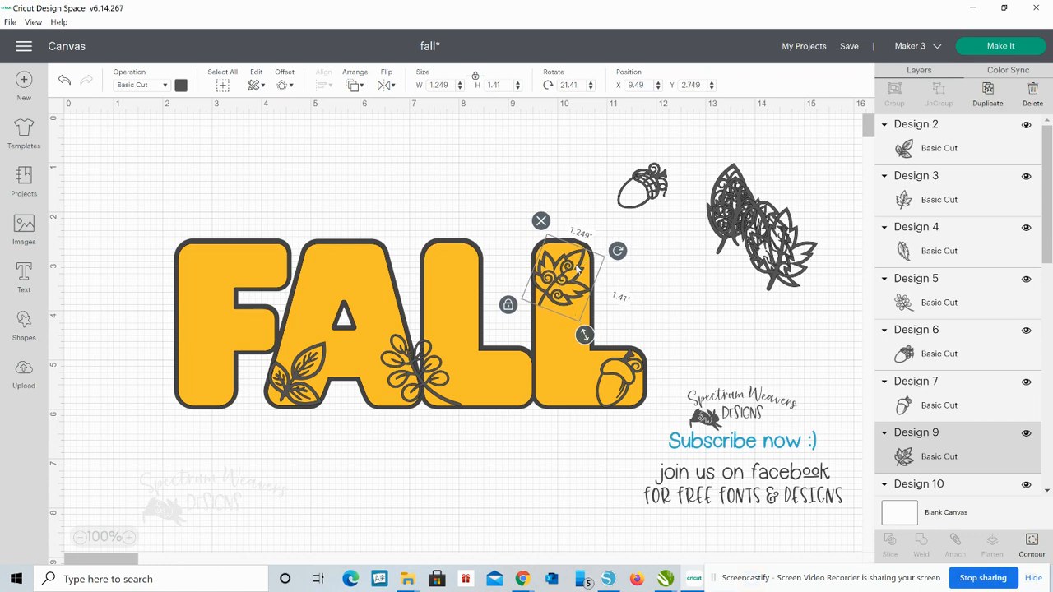
left_click_drag(583, 255, 583, 253)
left_click(646, 329)
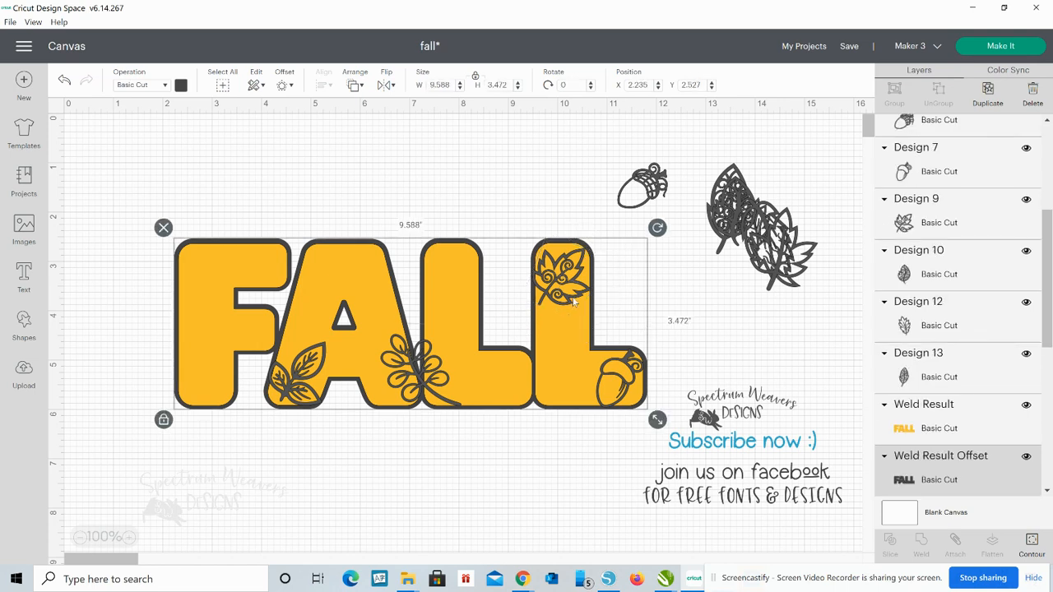
left_click(682, 301)
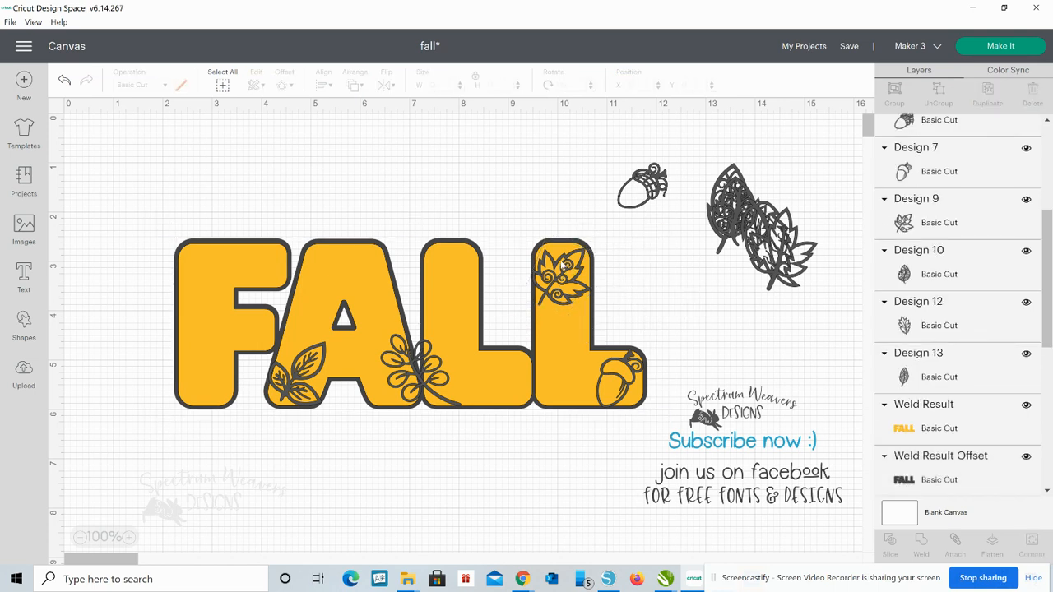
left_click_drag(560, 265, 561, 267)
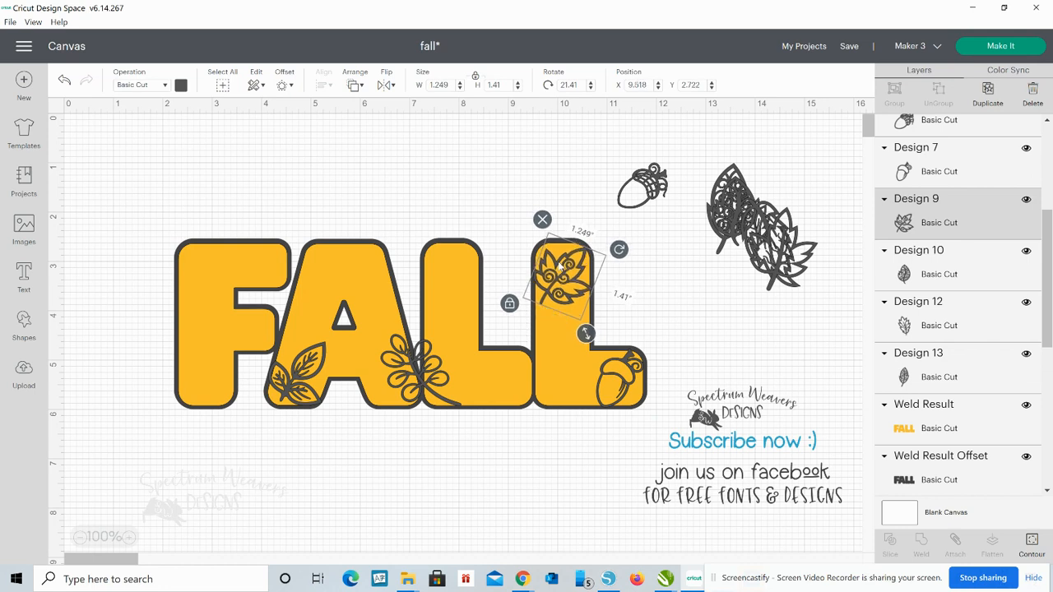
left_click(683, 286)
Step: Place the oval swirled leaf at the top of the first L, rotated about 324 degrees, and the tall swirled leaf low on the F's stem
left_click_drag(739, 204, 458, 271)
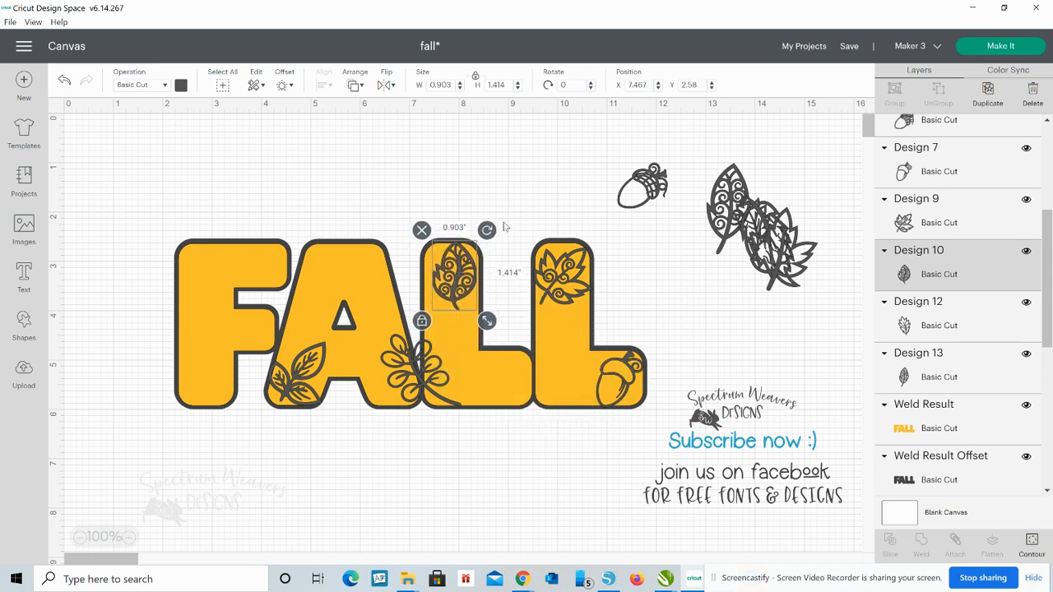
left_click_drag(489, 232, 464, 247)
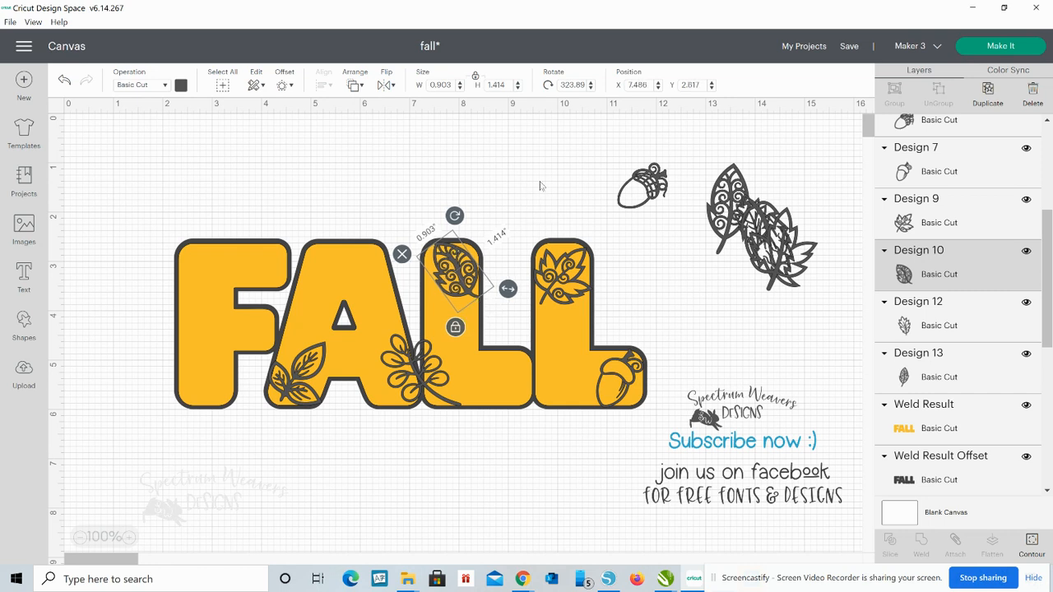
left_click(517, 203)
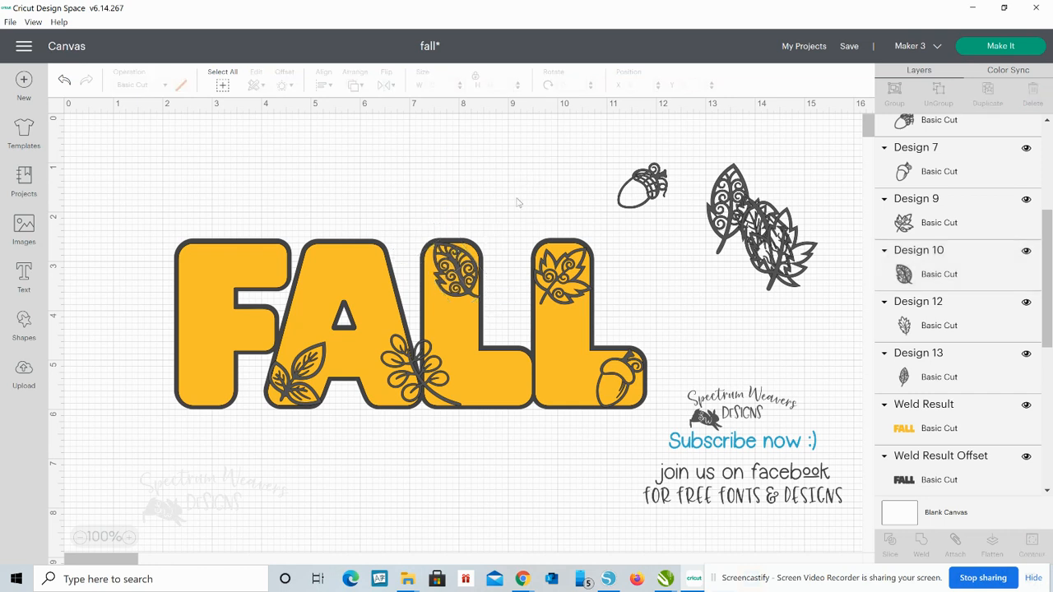
left_click(476, 277)
left_click_drag(477, 277, 478, 278)
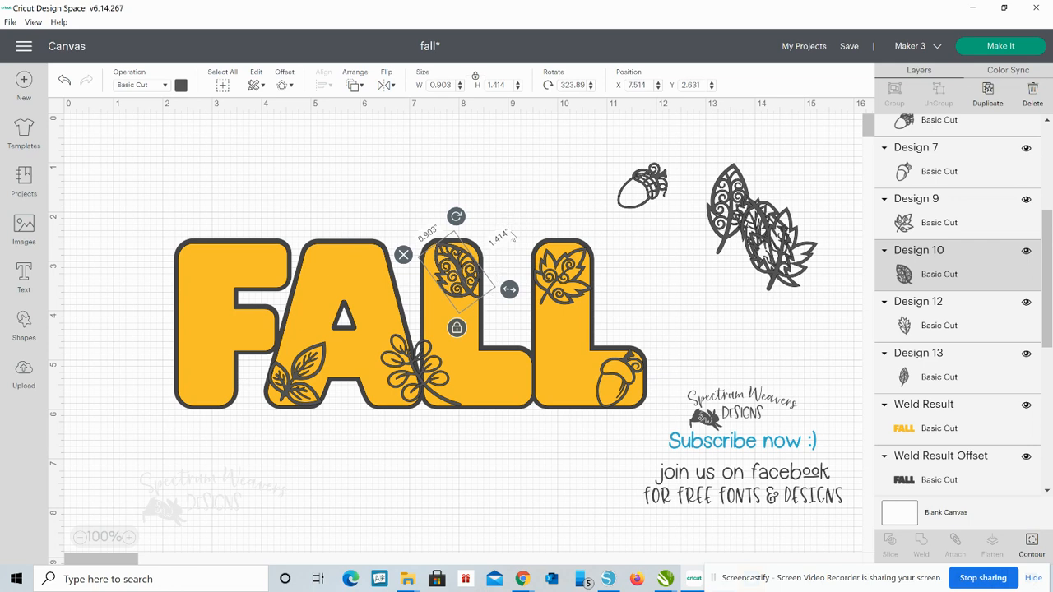
left_click(489, 197)
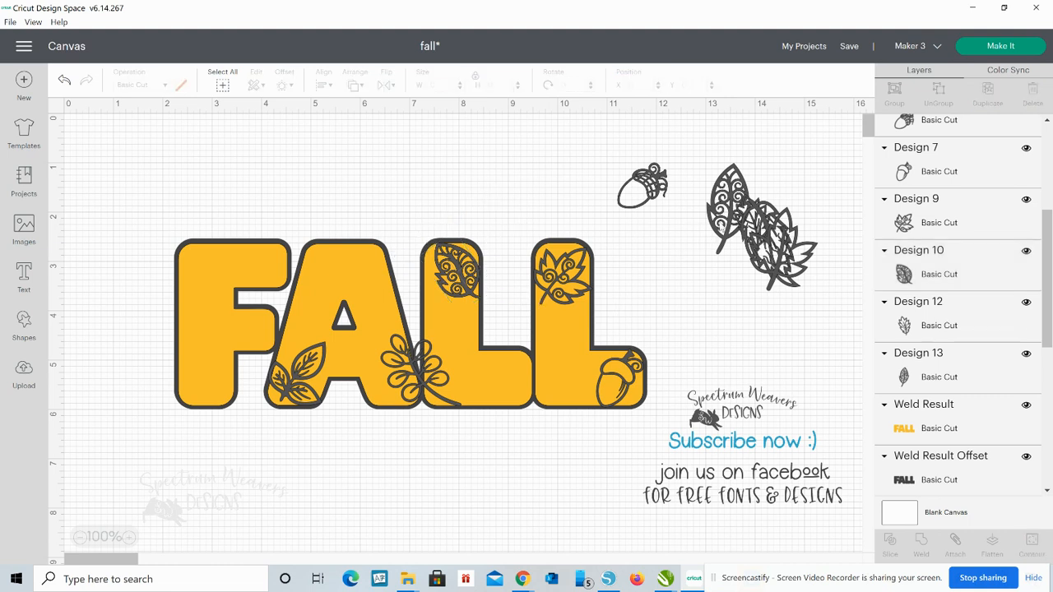
left_click_drag(732, 218, 191, 376)
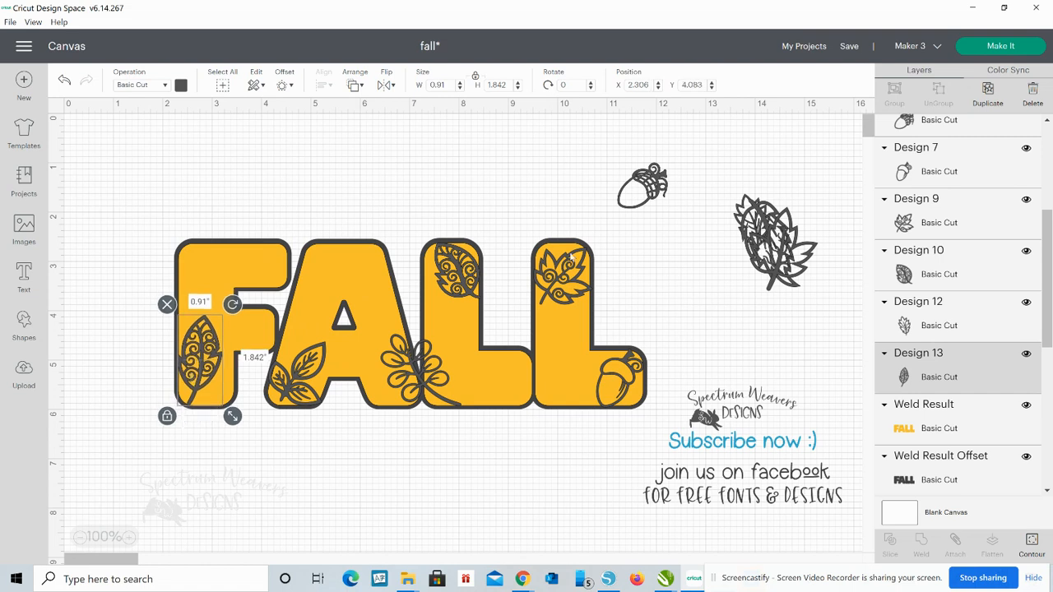
Step: Try the patterned-cap acorn on the foot of the first L, and set it aside above the word again
left_click_drag(657, 179, 545, 337)
left_click_drag(519, 378, 514, 377)
left_click(690, 274)
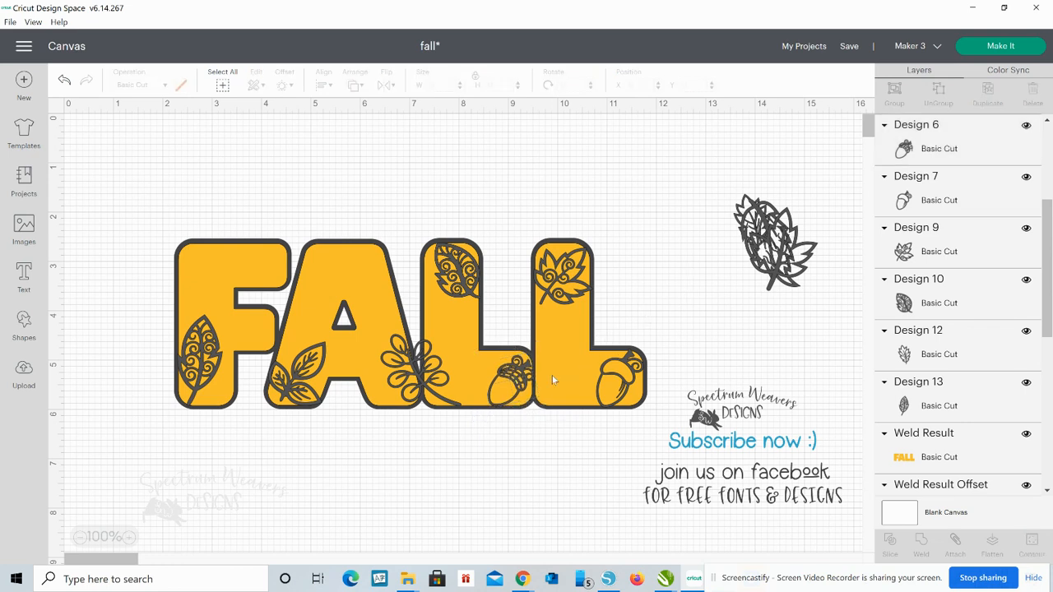
left_click(515, 394)
left_click_drag(549, 405, 522, 384)
left_click(661, 282)
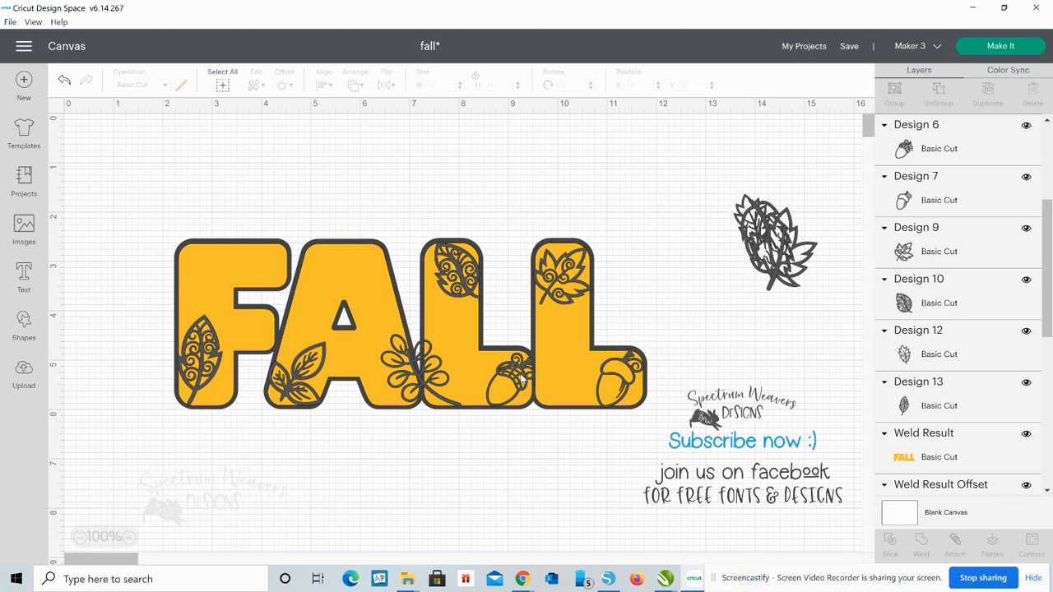
left_click_drag(520, 379, 668, 171)
Step: Duplicate the plain-capped acorn, flip the copy horizontally and move it onto the first L's foot
left_click(621, 374)
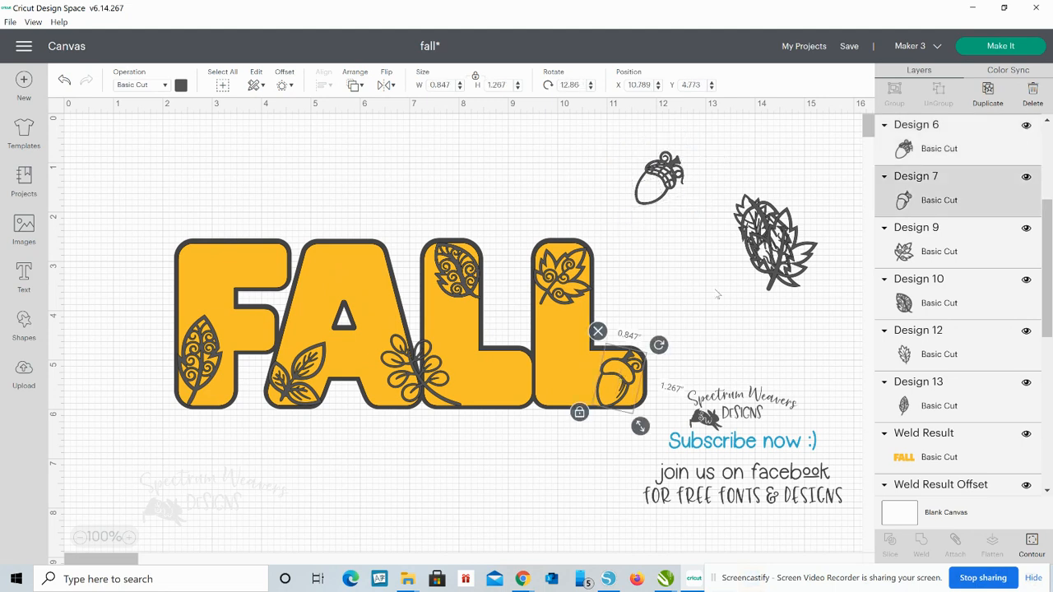
left_click(988, 90)
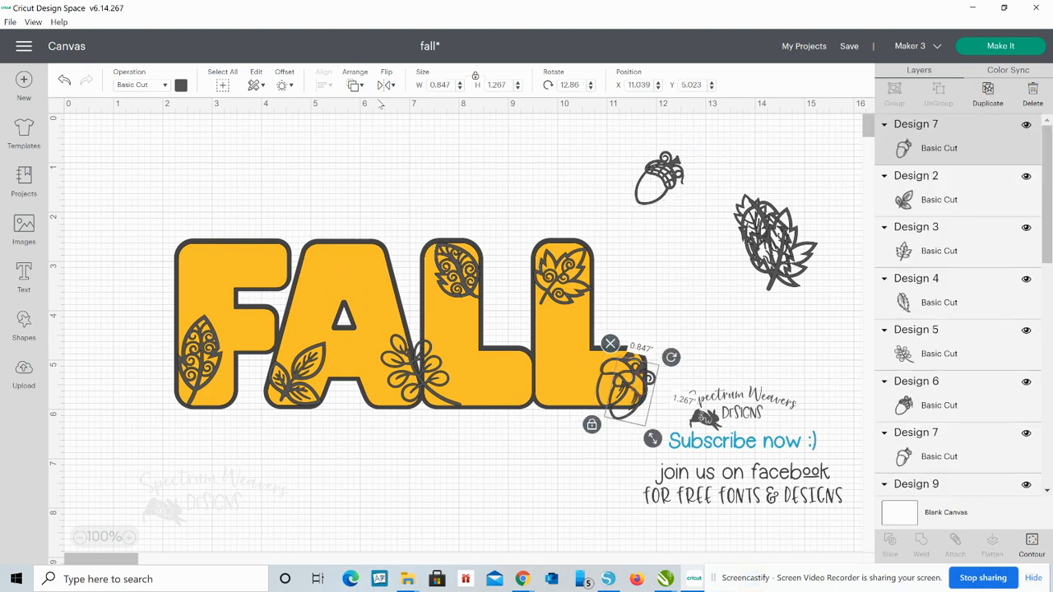
left_click(385, 85)
left_click(400, 103)
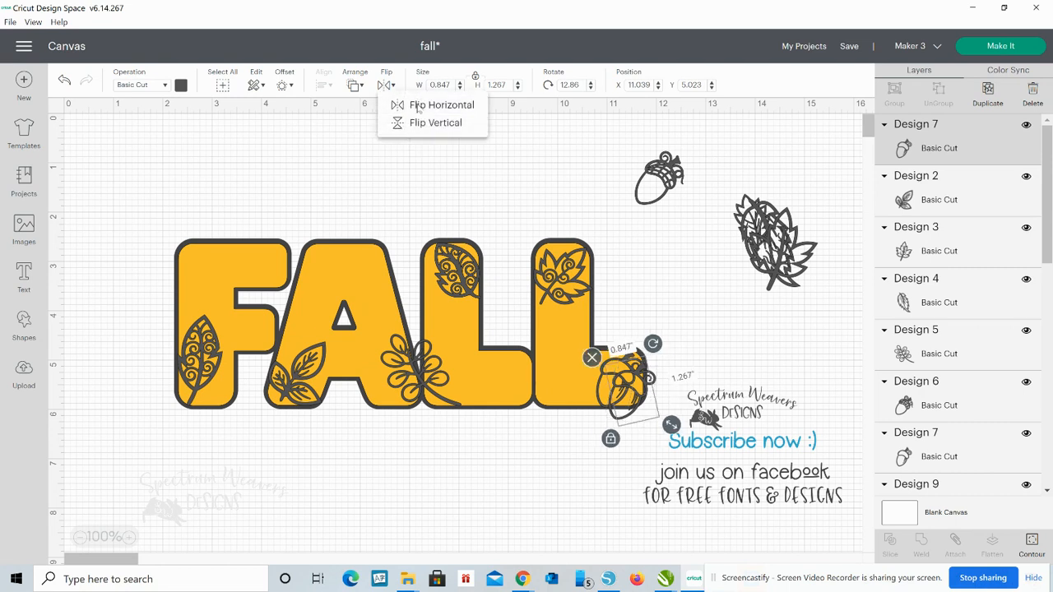
left_click_drag(650, 376, 513, 366)
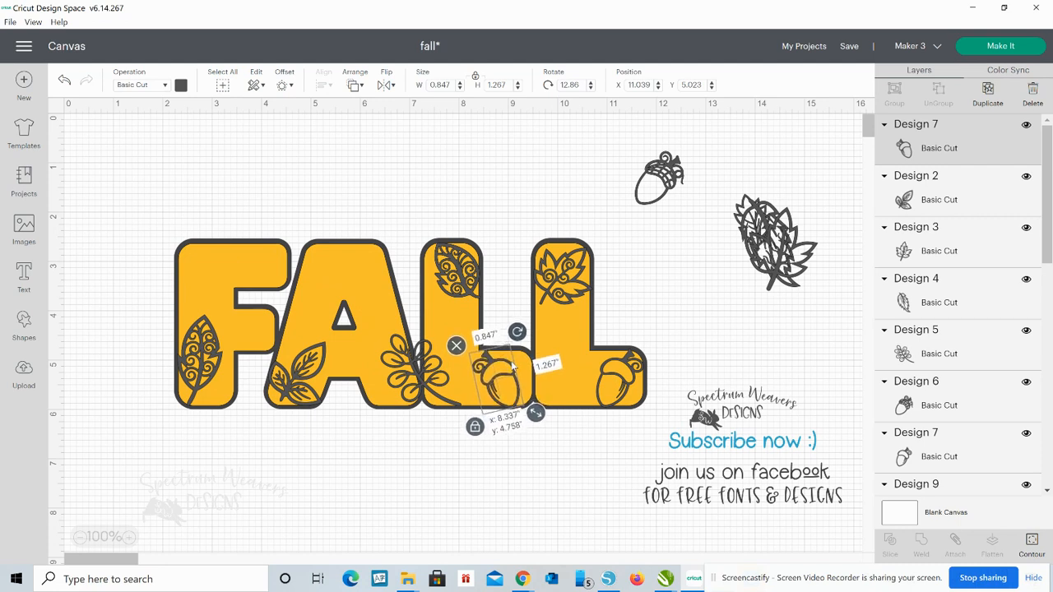
Step: Return the round-leaved branch to the leaf pile and place the mirrored acorn in the first L's lower-left corner
left_click_drag(511, 365, 725, 312)
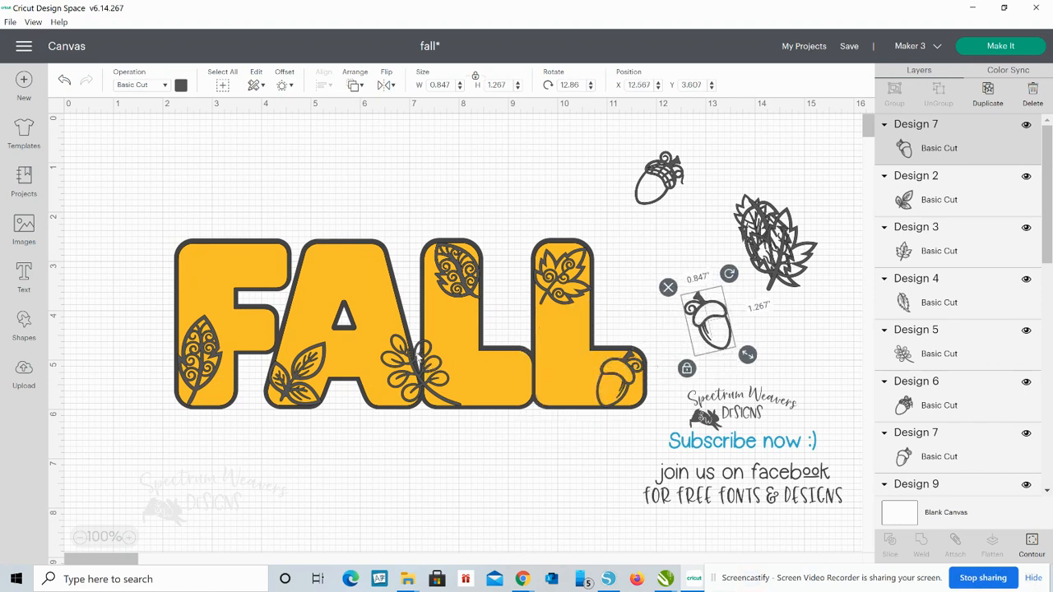
left_click_drag(420, 355, 761, 245)
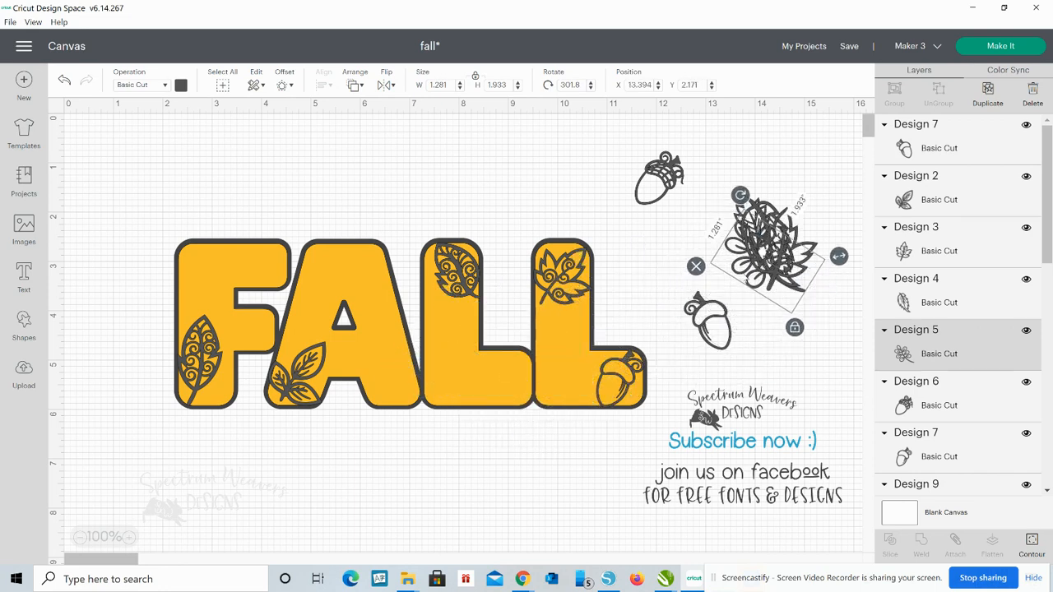
left_click_drag(714, 308, 453, 367)
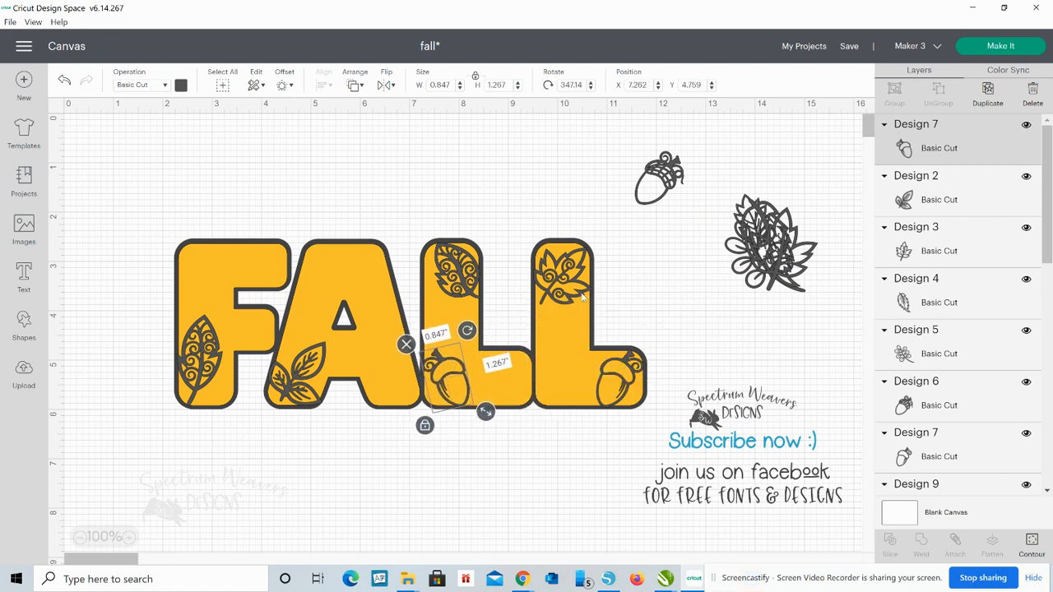
left_click(694, 254)
Step: Delete the large veined maple-style leaf from the pile and place the jagged feather-shaped leaf on the A's lower-right leg
left_click_drag(745, 234, 698, 294)
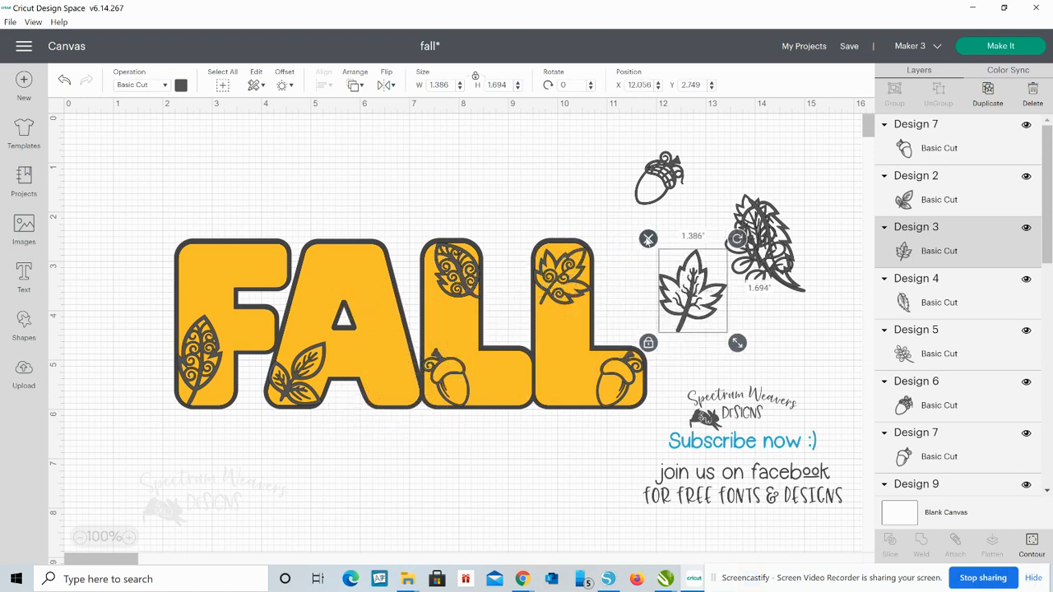
left_click(647, 239)
left_click_drag(776, 247, 379, 364)
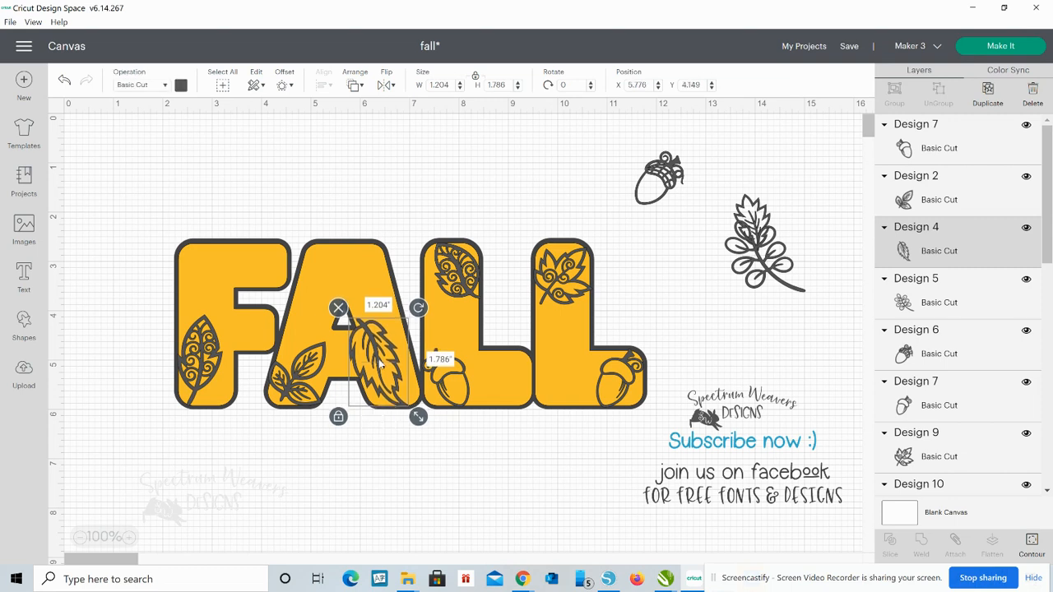
left_click(718, 301)
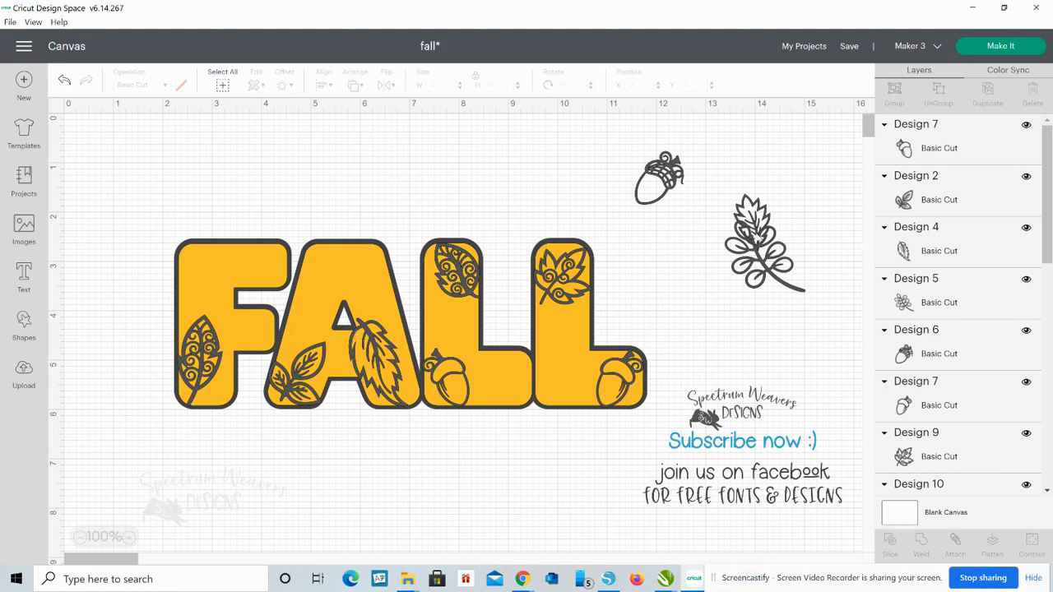
Step: Place the small pointed leaf across the junction between the two Ls' bases, rotated about 327 degrees
left_click_drag(760, 213, 544, 379)
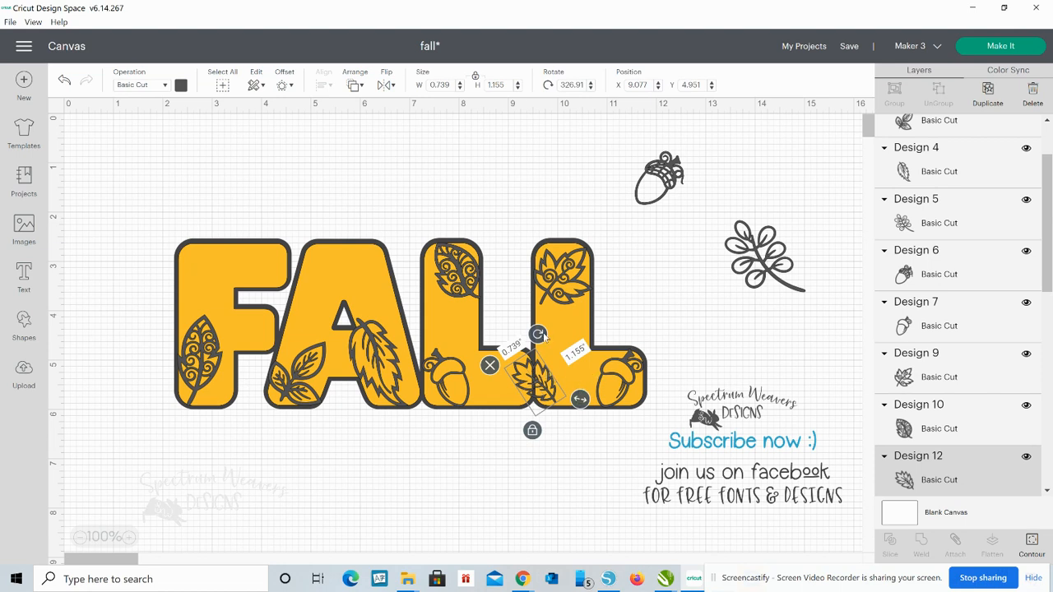
left_click(731, 318)
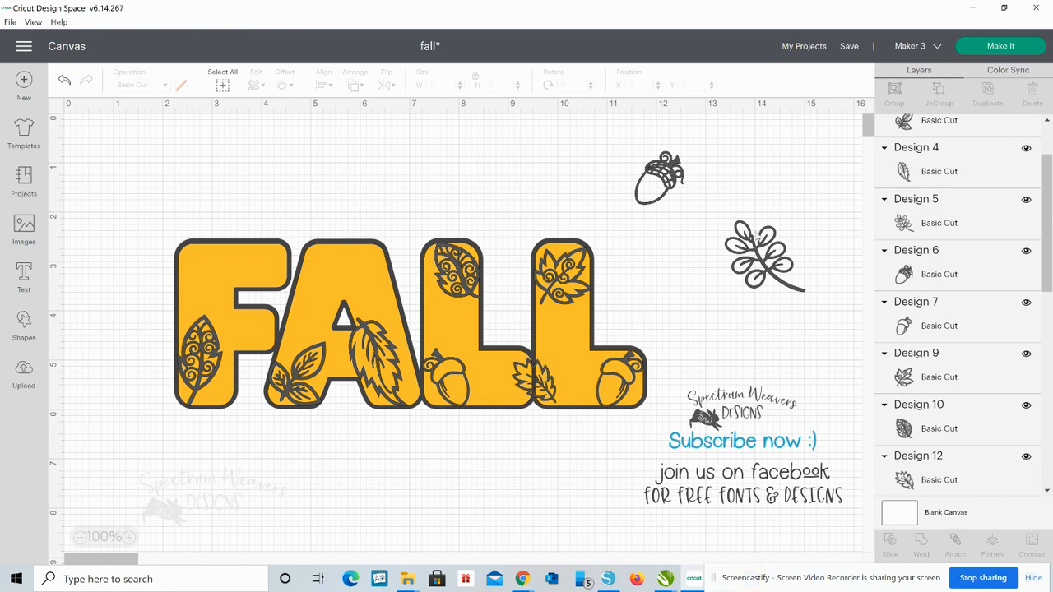
Step: Place the round-leaved branch at the top of the A, rotated about 41 degrees
left_click_drag(750, 238, 377, 182)
left_click_drag(429, 162, 444, 251)
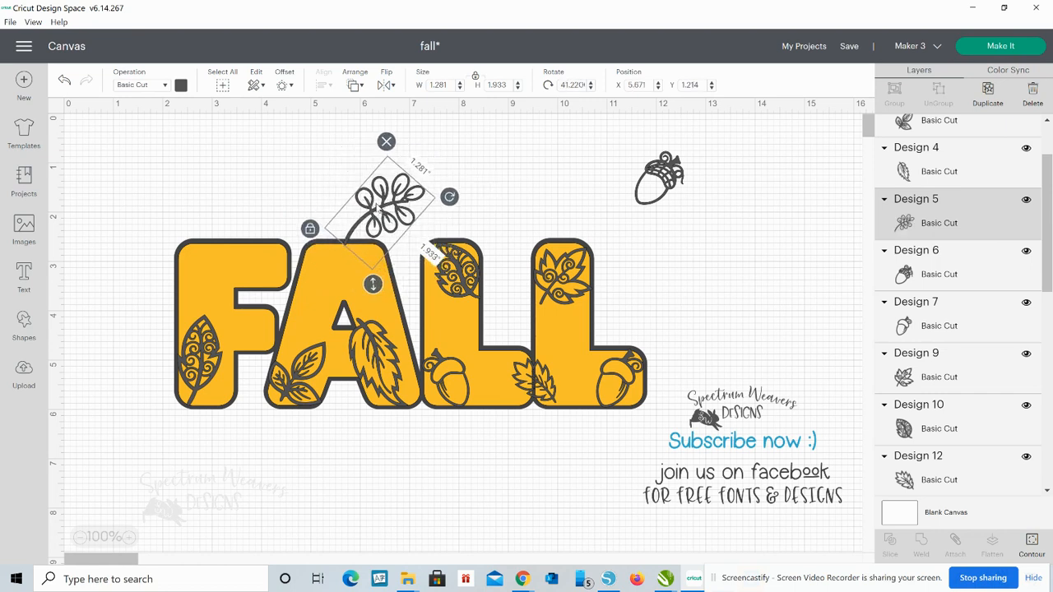
left_click_drag(375, 210, 353, 264)
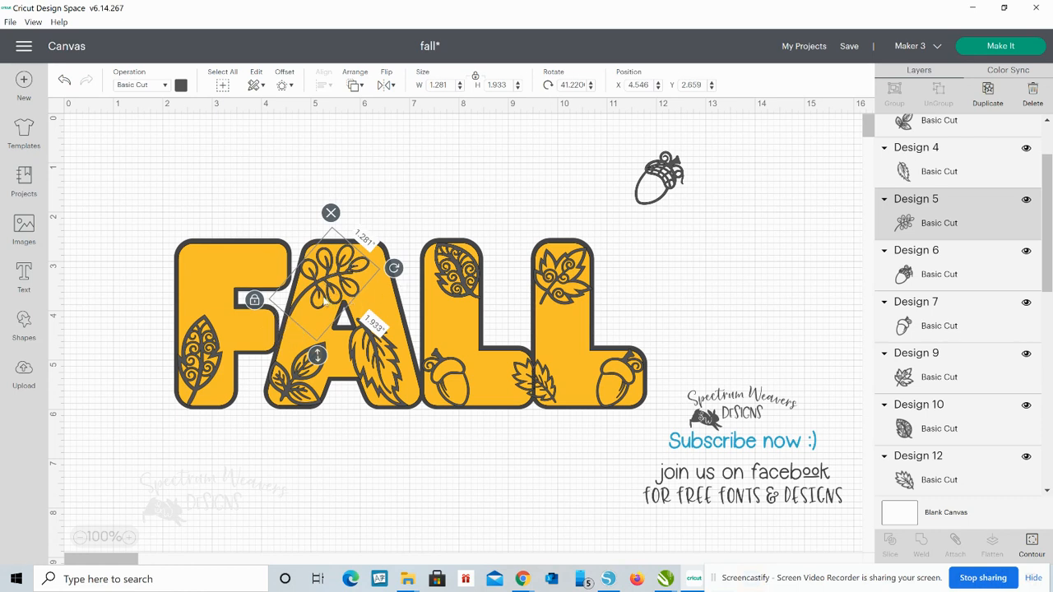
left_click_drag(394, 268, 348, 276)
left_click(466, 166)
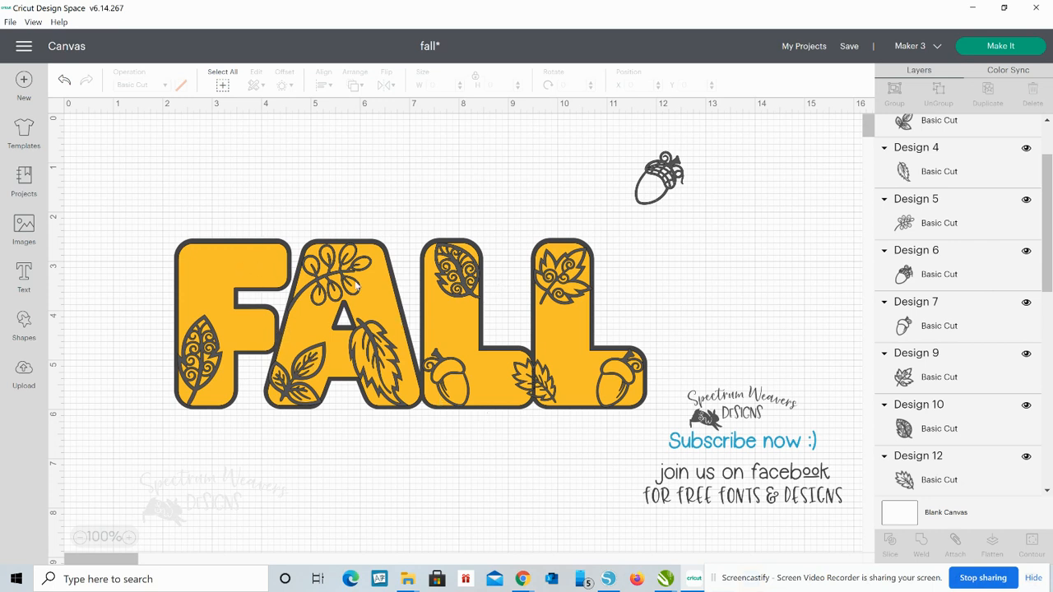
left_click(460, 275)
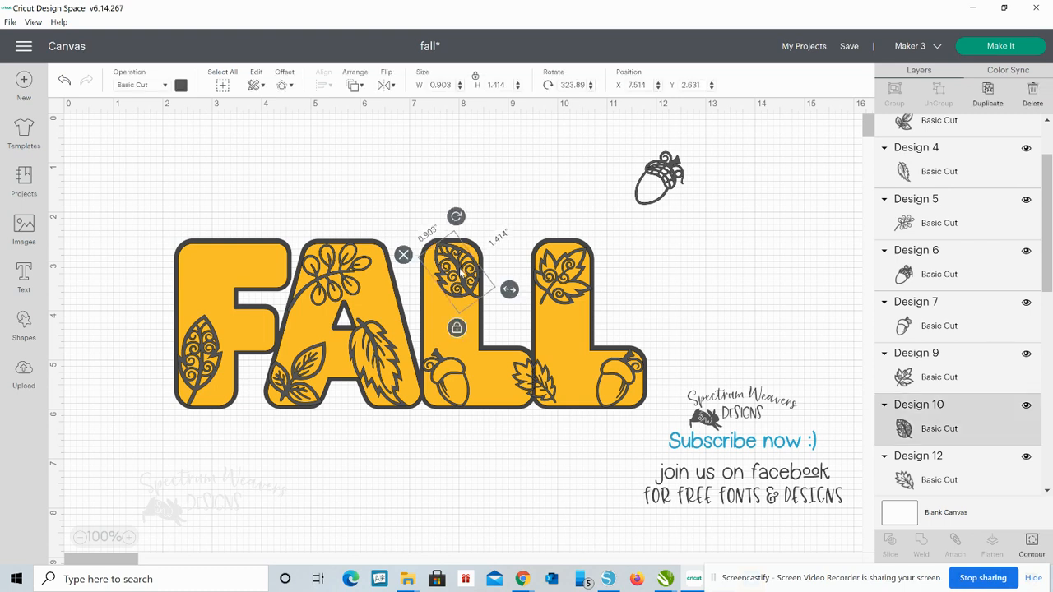
left_click(991, 90)
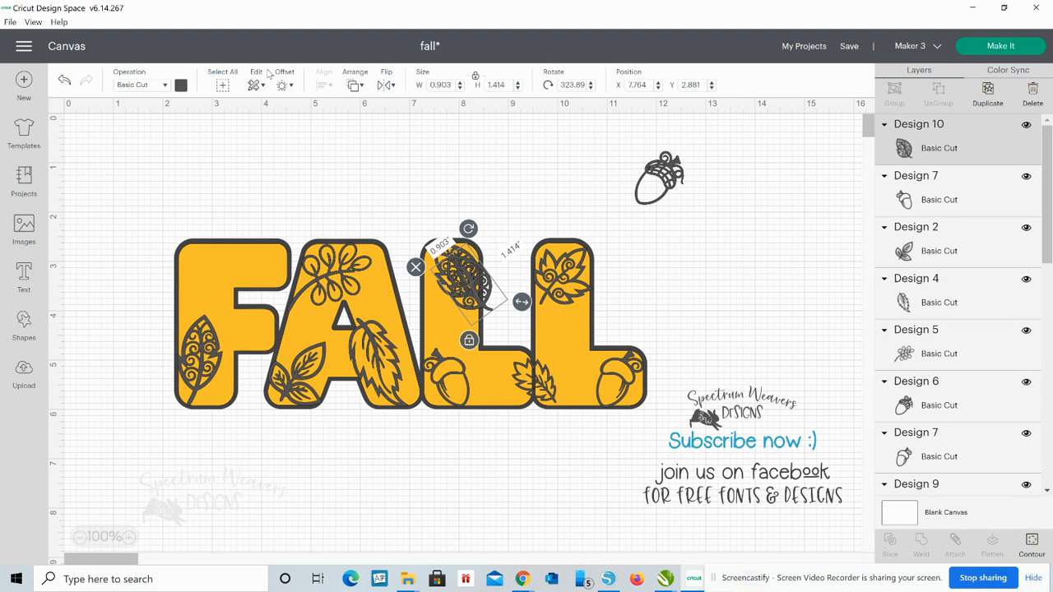
left_click(385, 86)
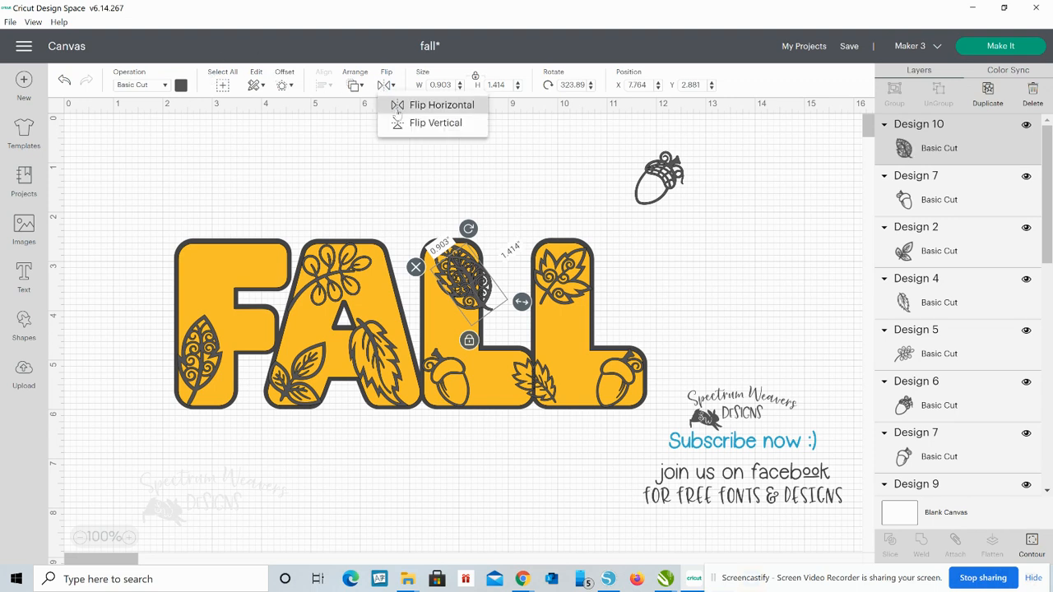
left_click(403, 105)
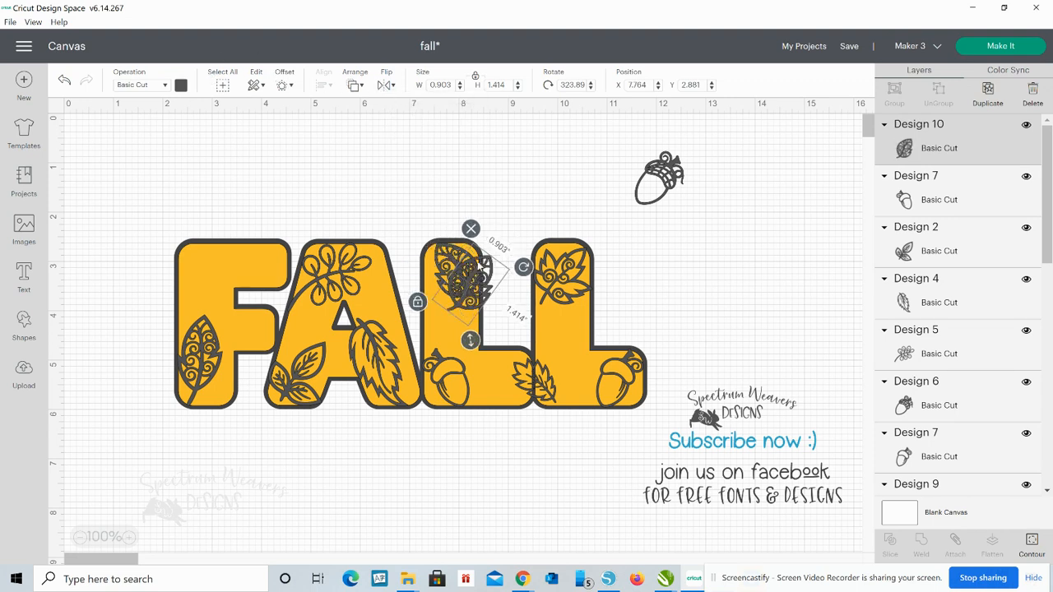
left_click_drag(415, 259, 279, 209)
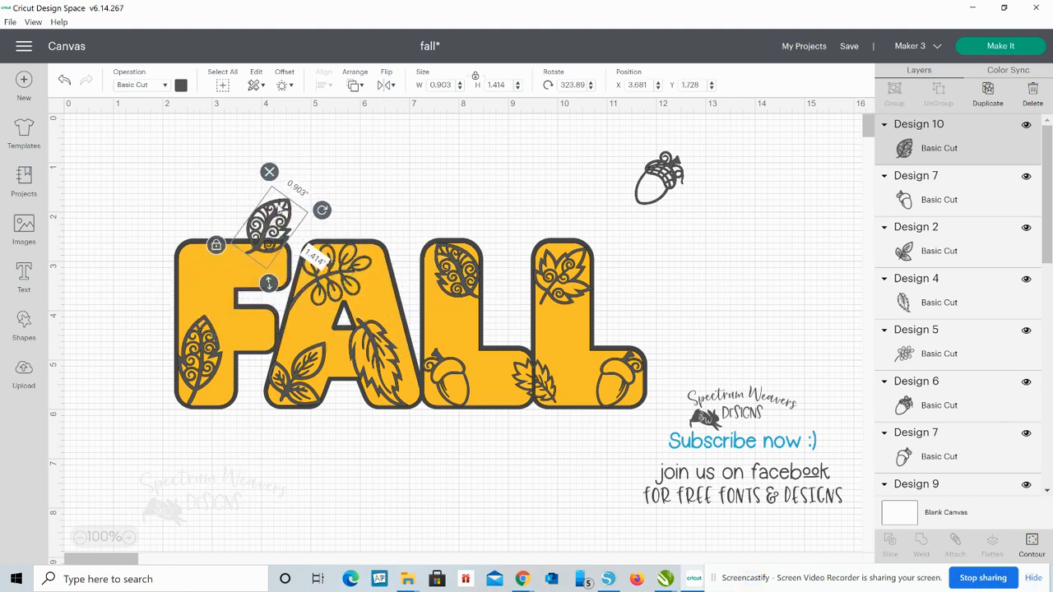
key("Delete")
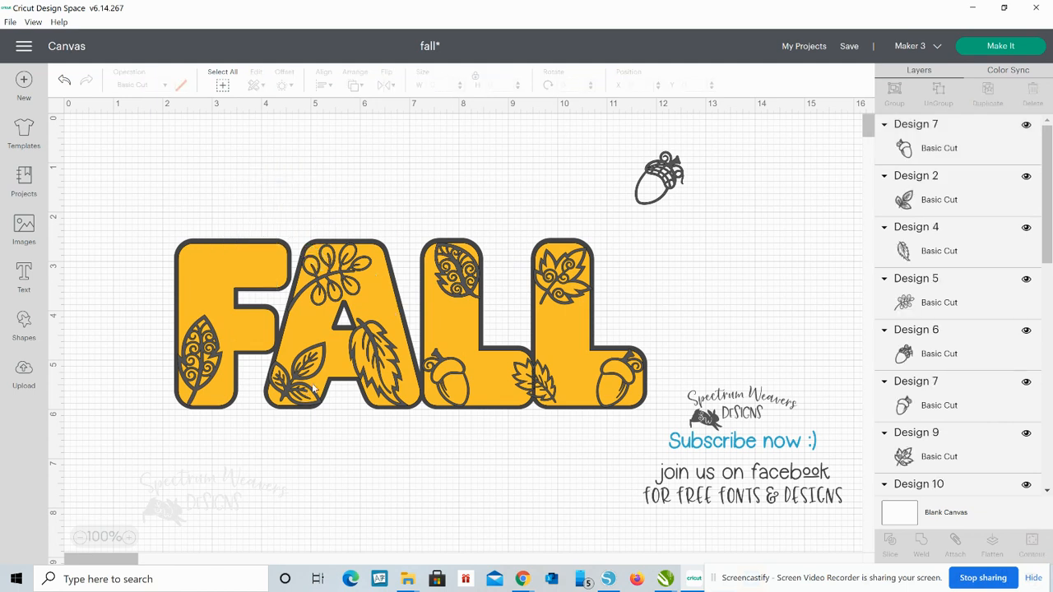
Step: Duplicate the small pointed leaf between the two Ls, flip the copy horizontally, and move it onto the F's upper-left corner
left_click(559, 363)
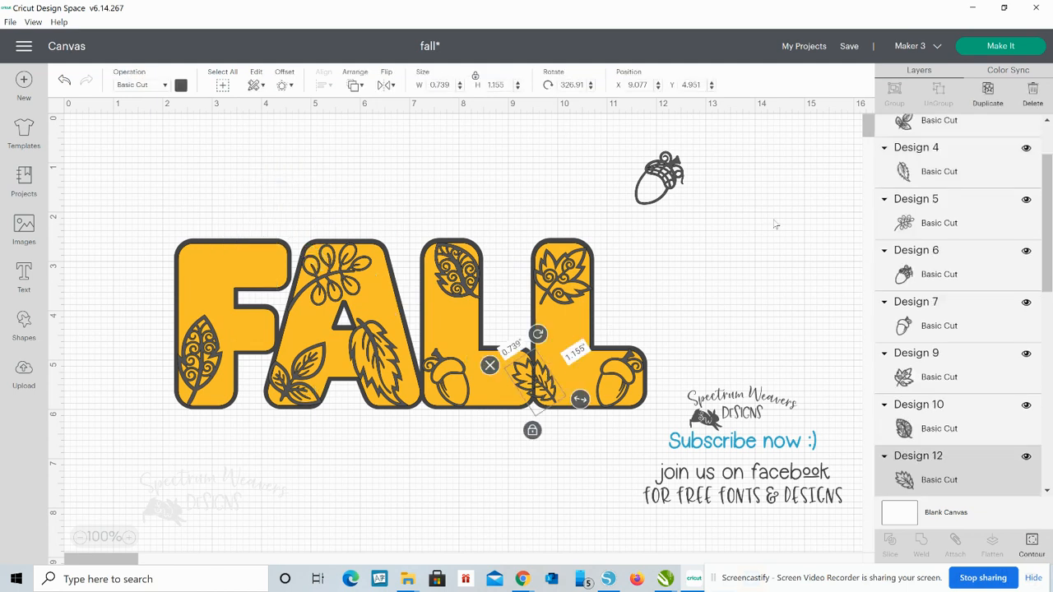
left_click(988, 91)
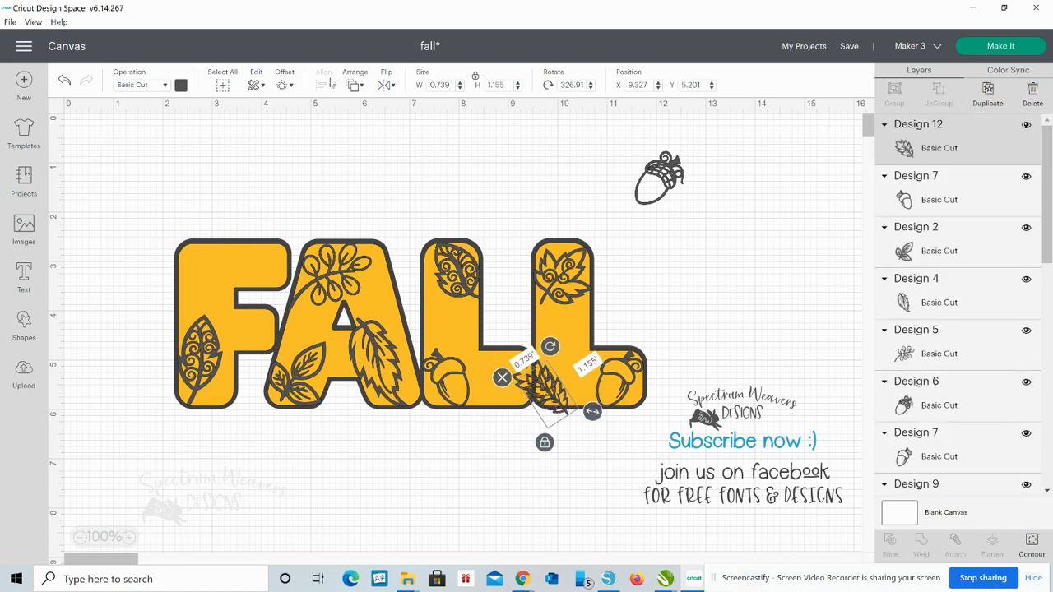
left_click(384, 85)
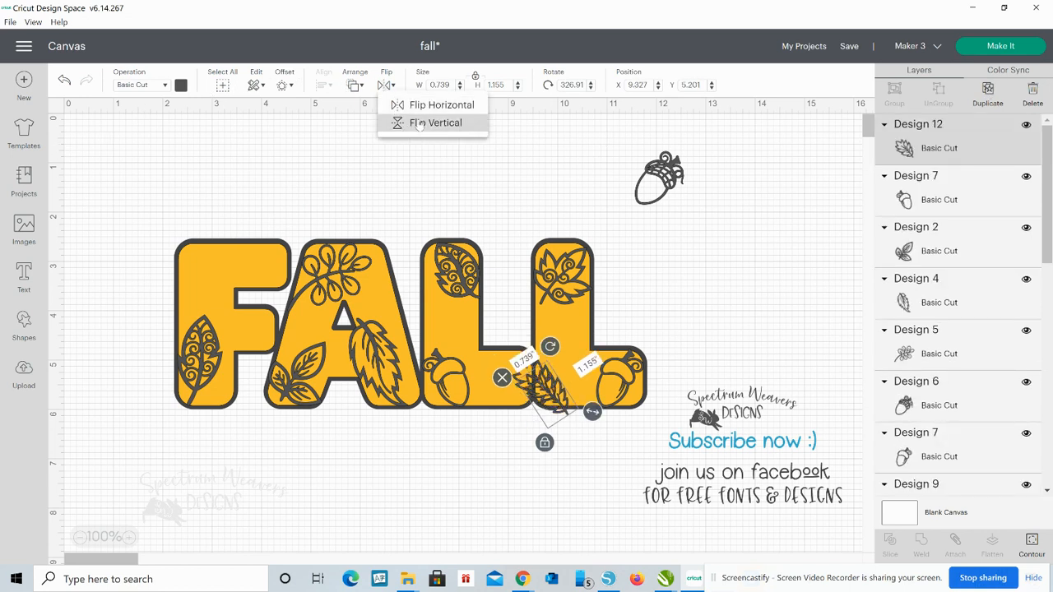
left_click(416, 107)
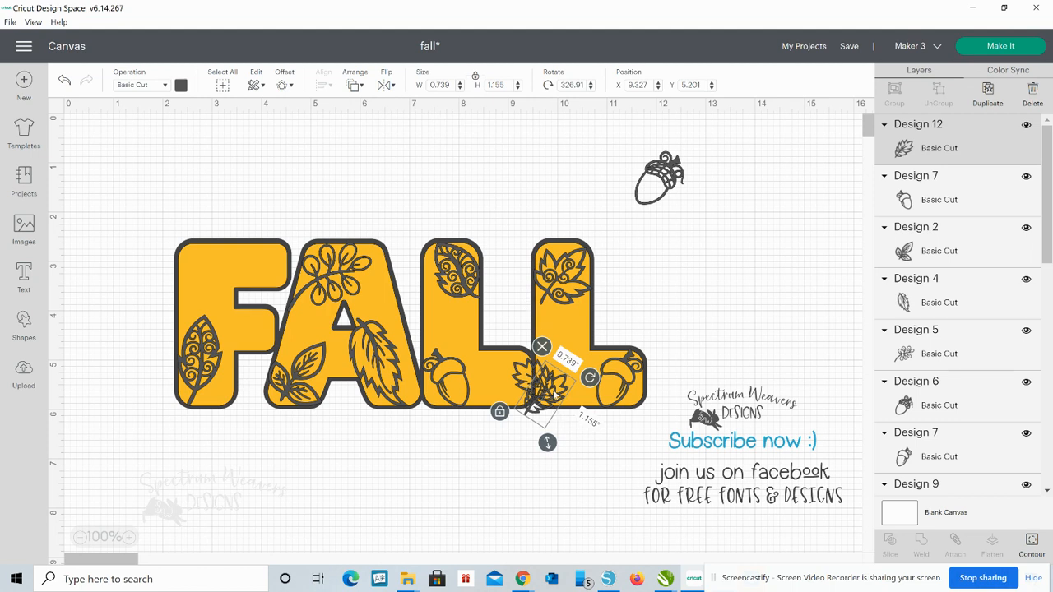
left_click_drag(554, 385, 213, 262)
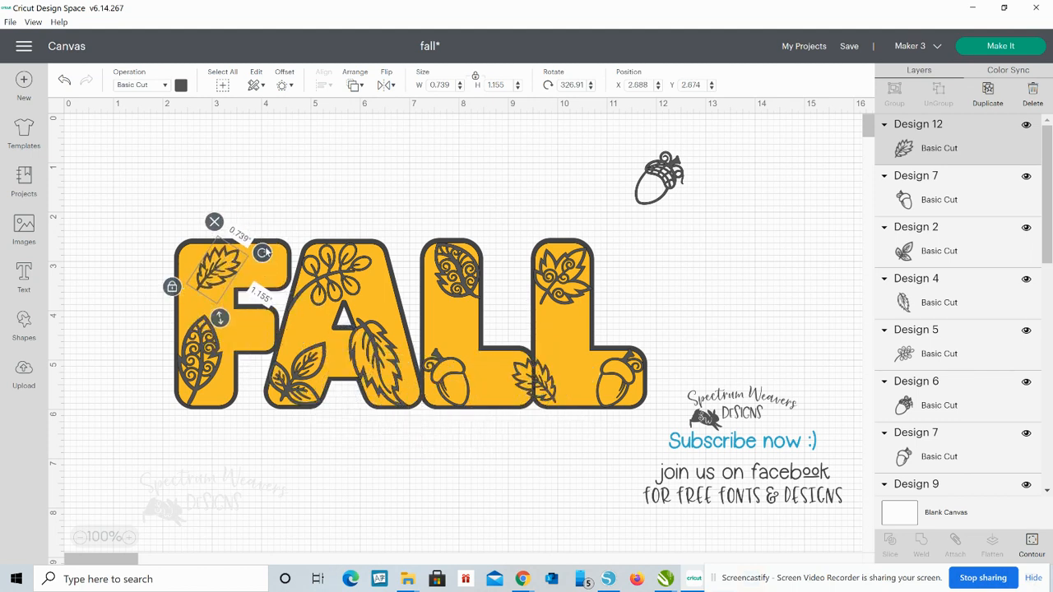
Step: Enlarge the F's pointed leaf to about 1.07 by 1.67 inches and fit it into the corner, rotated about 39 degrees
left_click_drag(223, 323, 235, 345)
left_click_drag(217, 283, 209, 279)
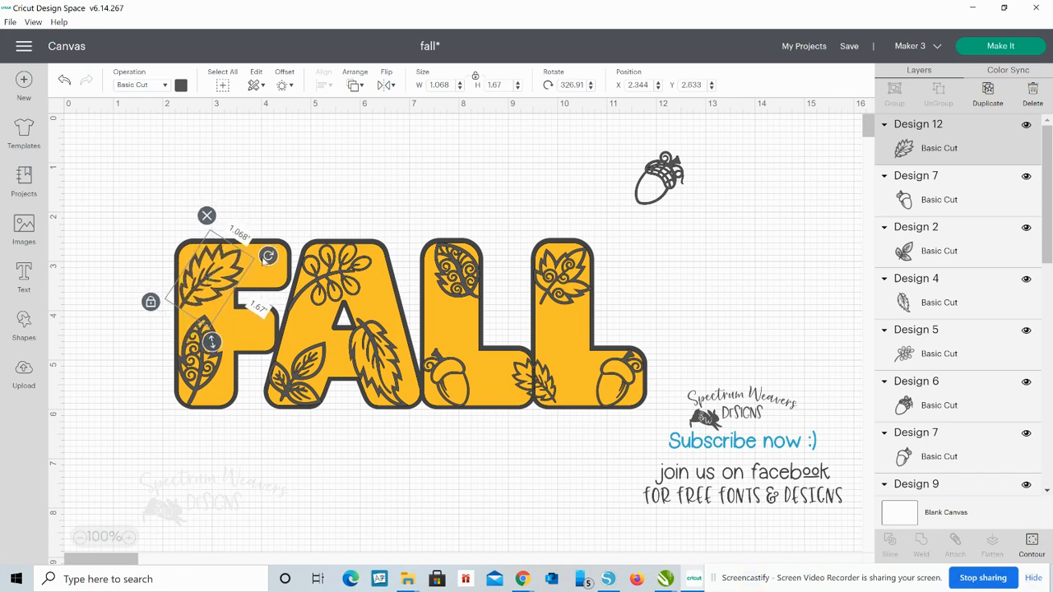
left_click_drag(270, 257, 270, 260)
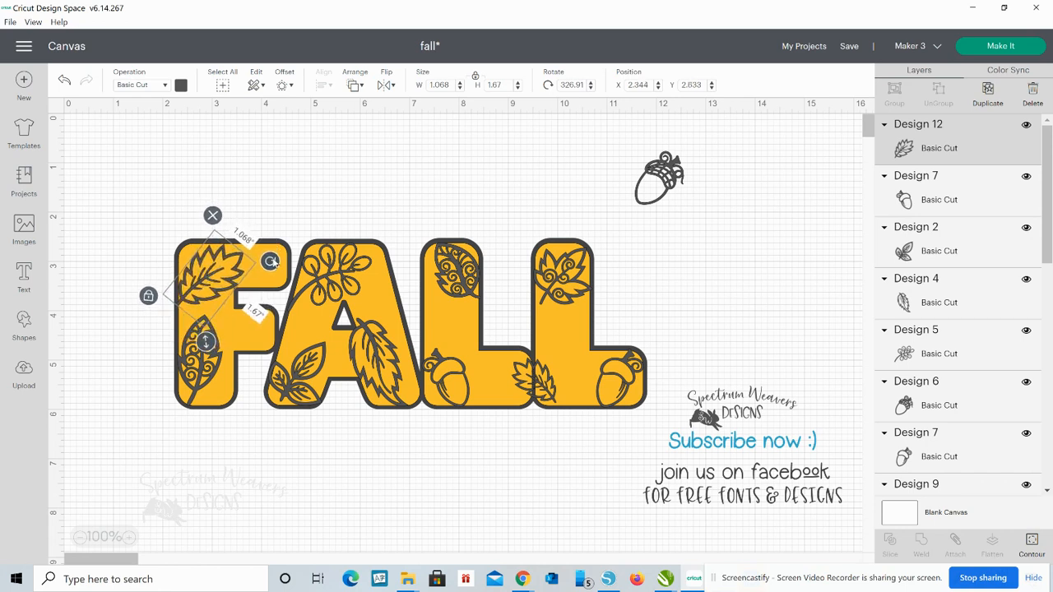
left_click_drag(210, 281, 212, 278)
left_click(138, 350)
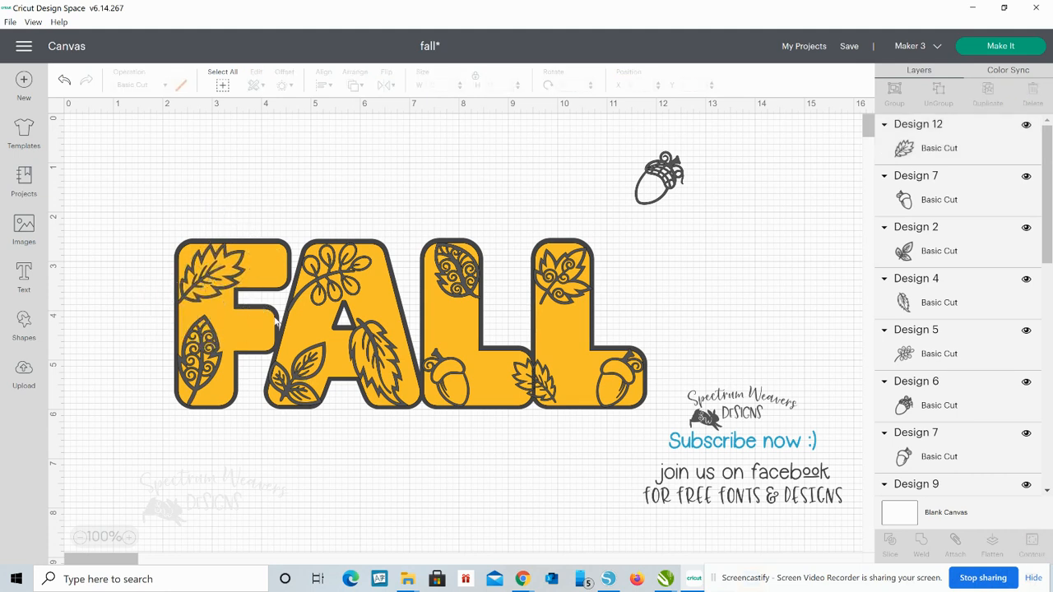
left_click_drag(221, 279, 220, 282)
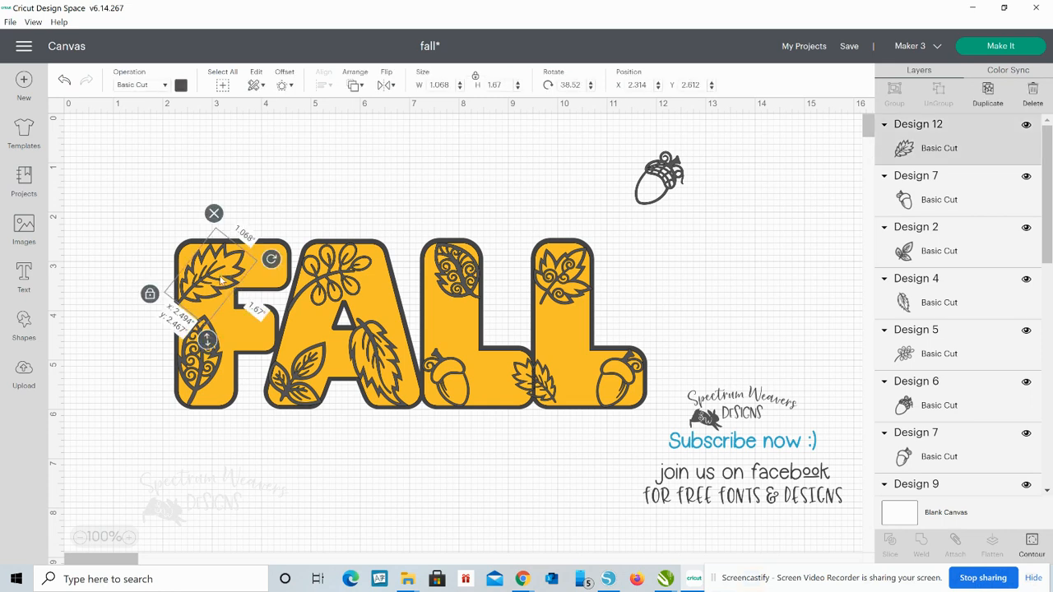
left_click_drag(221, 280, 221, 279)
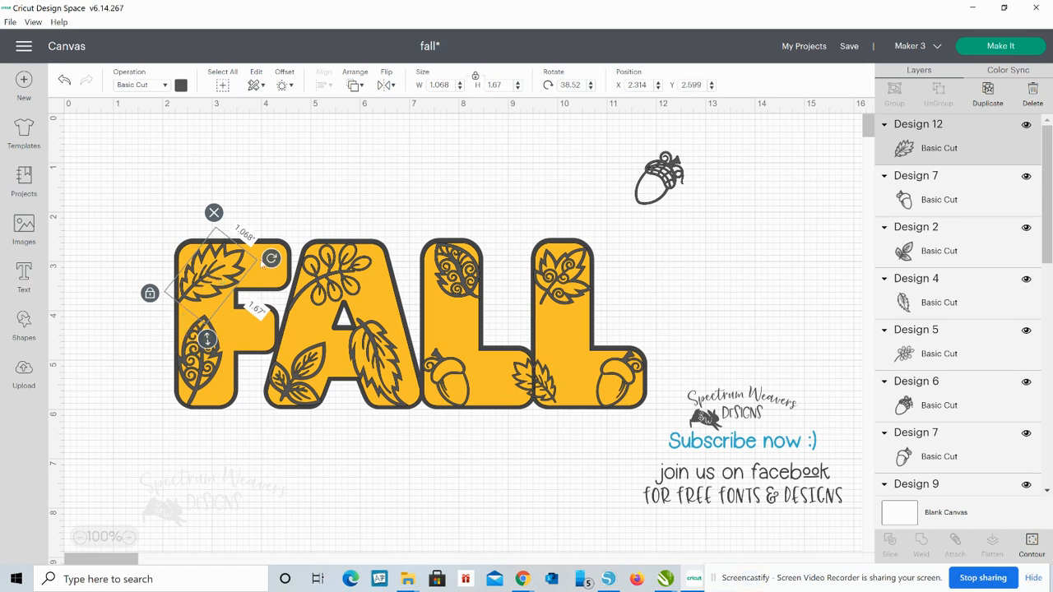
left_click_drag(279, 260, 279, 261)
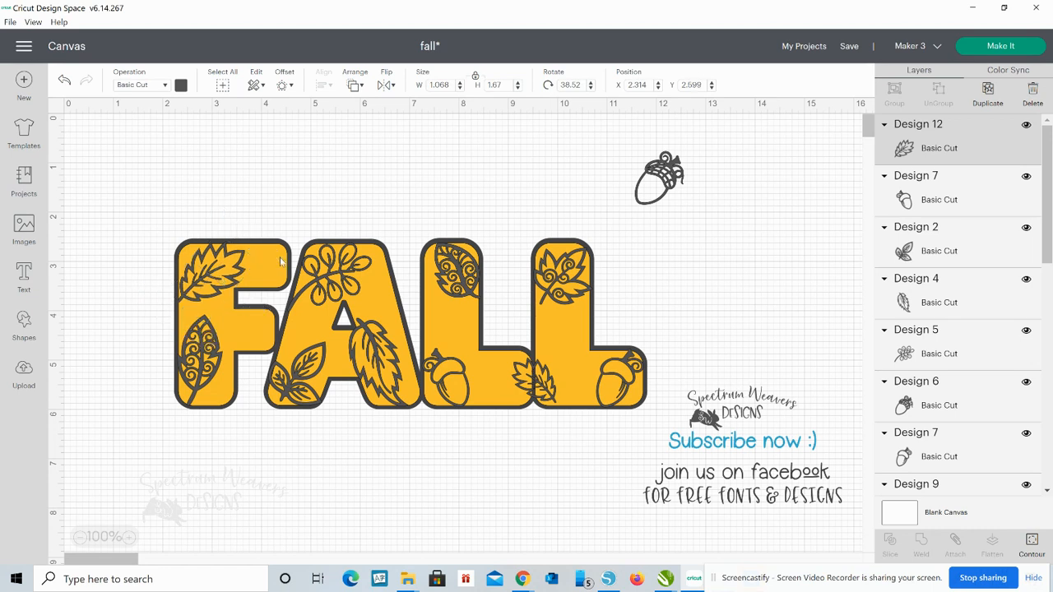
left_click(139, 345)
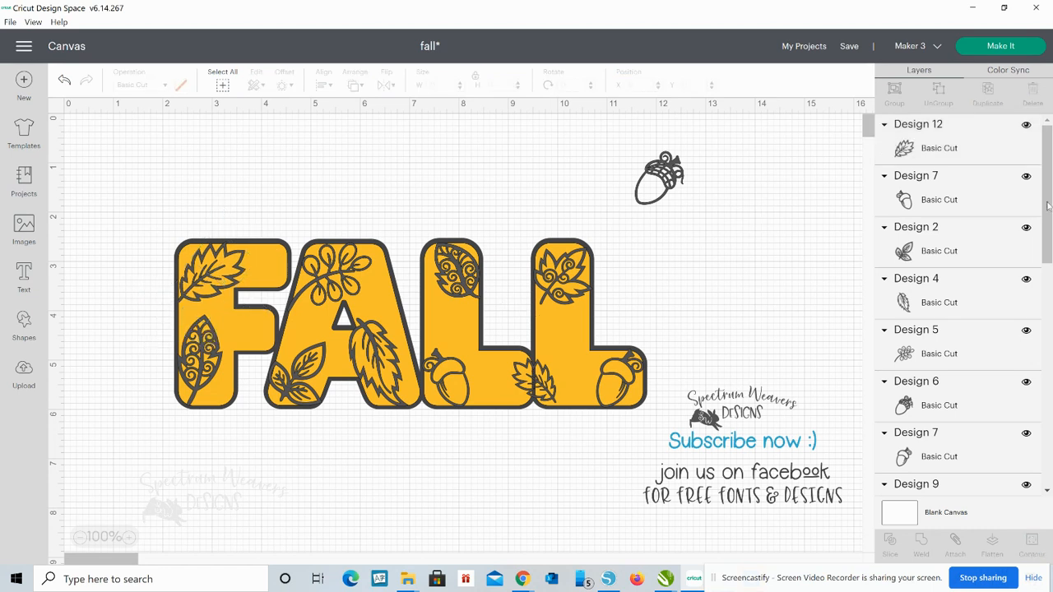
Step: Hide the yellow FALL letters and their dark offset layer, and delete the unused acorn above the word
left_click_drag(1041, 181, 1045, 304)
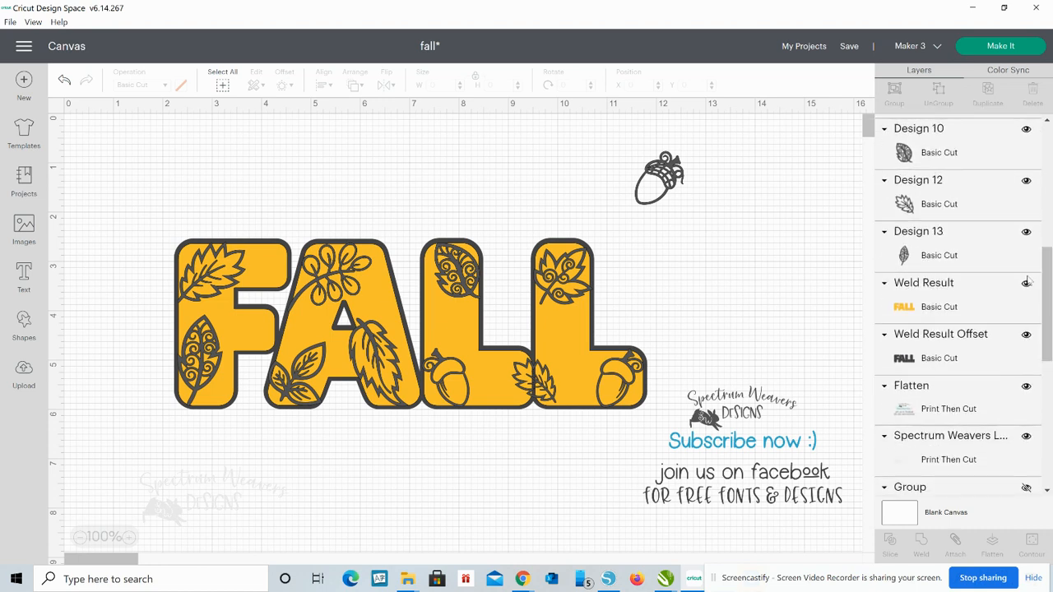
left_click(1027, 283)
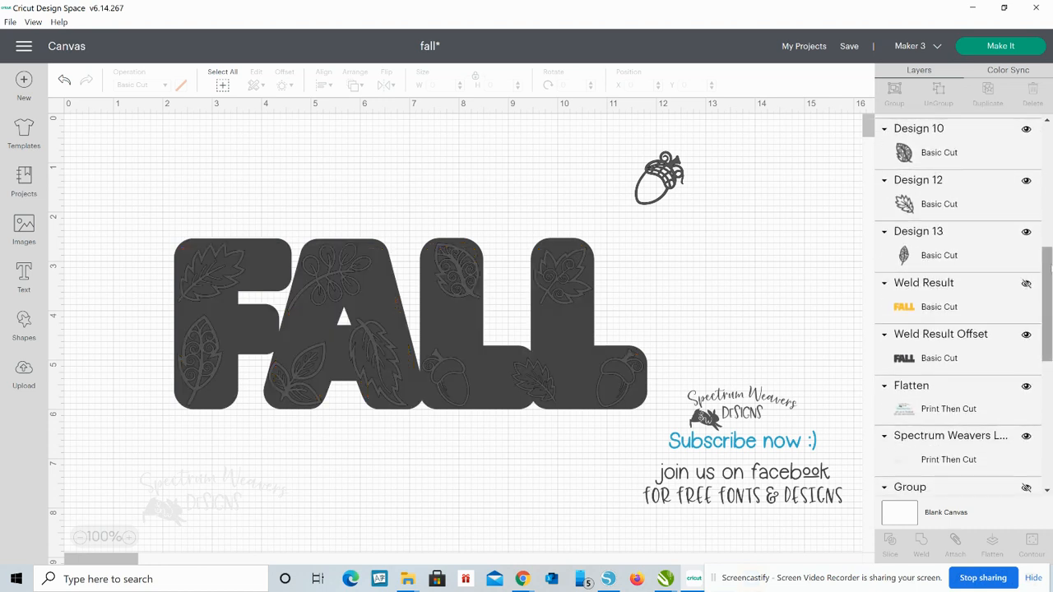
left_click(1027, 334)
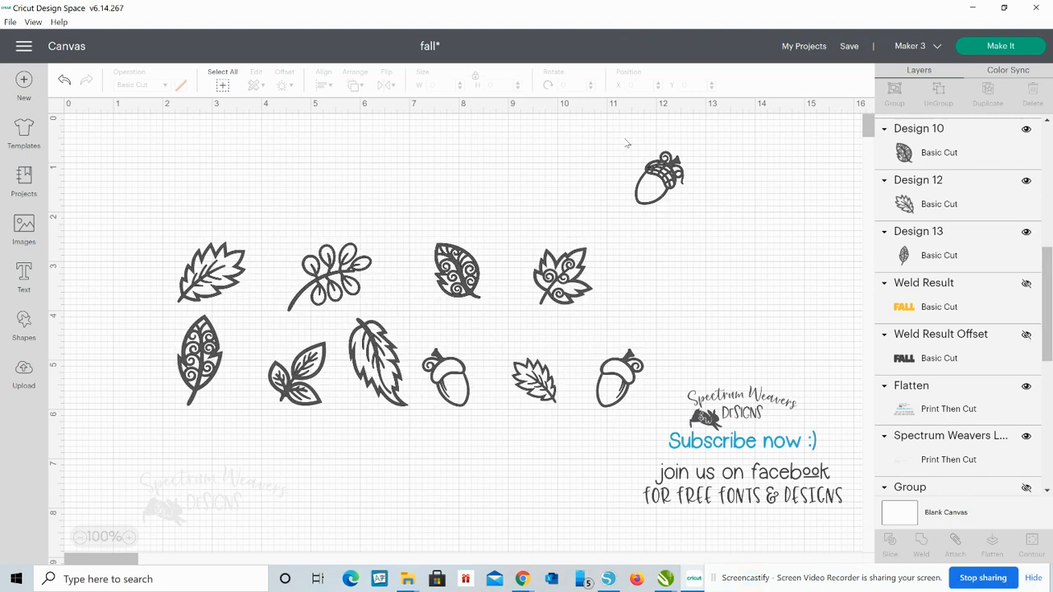
left_click_drag(627, 144, 682, 211)
key("Delete")
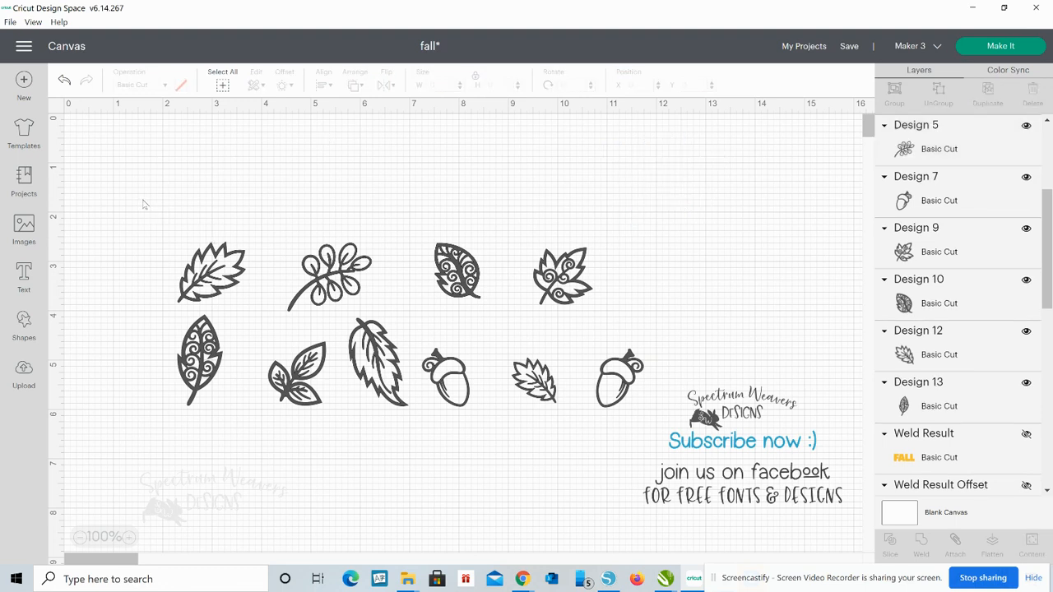
Step: Weld all the placed leaf and acorn designs into a single layer
left_click_drag(143, 203, 635, 418)
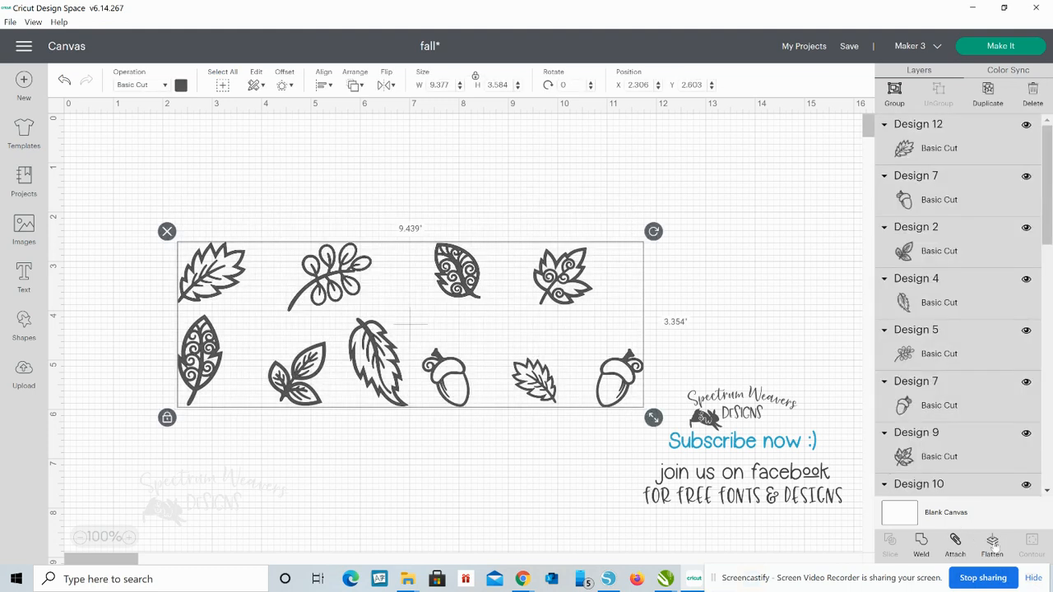
left_click(921, 543)
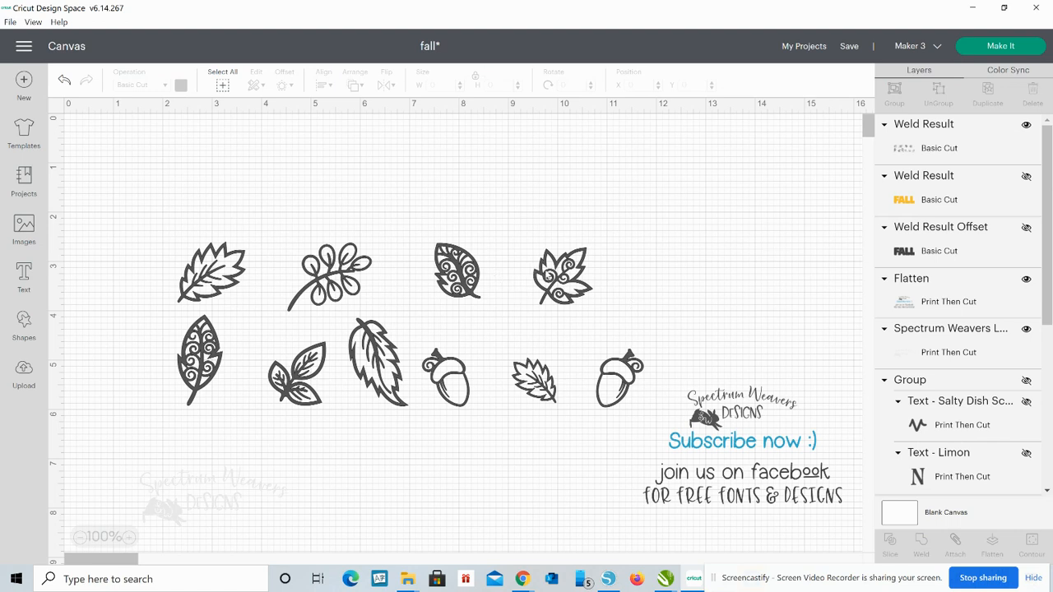
left_click(974, 132)
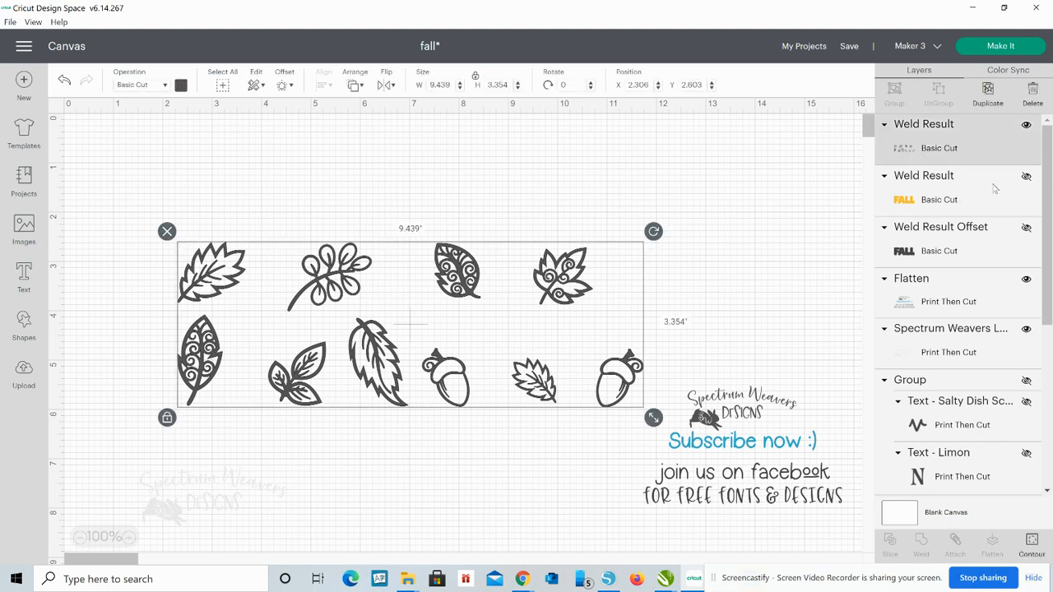
Step: Show the yellow FALL letters again, keeping the offset hidden, and slice them with the welded leaf and acorn layer
left_click(1027, 177)
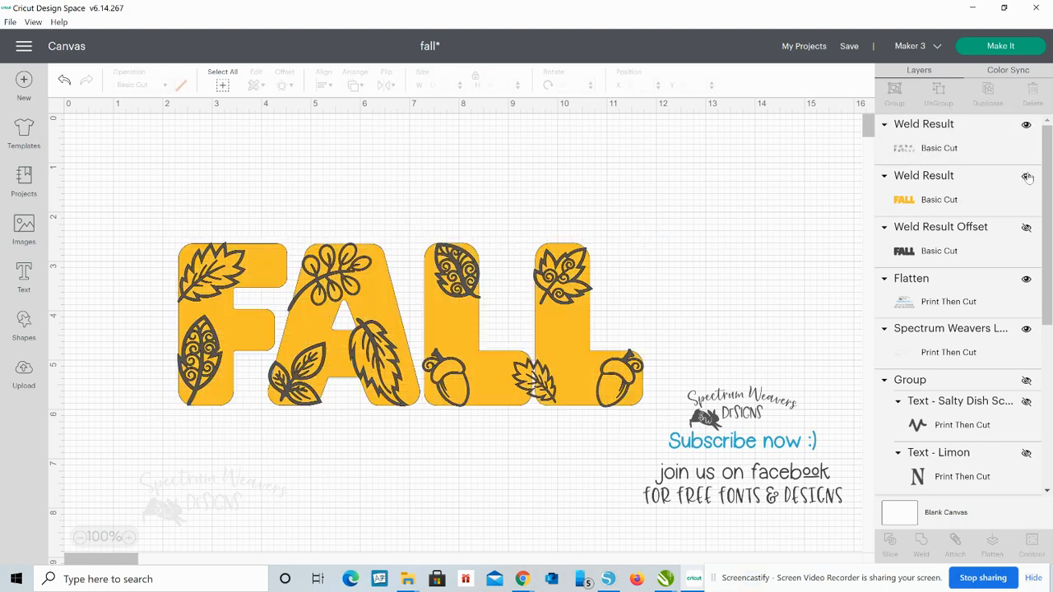
left_click(1026, 228)
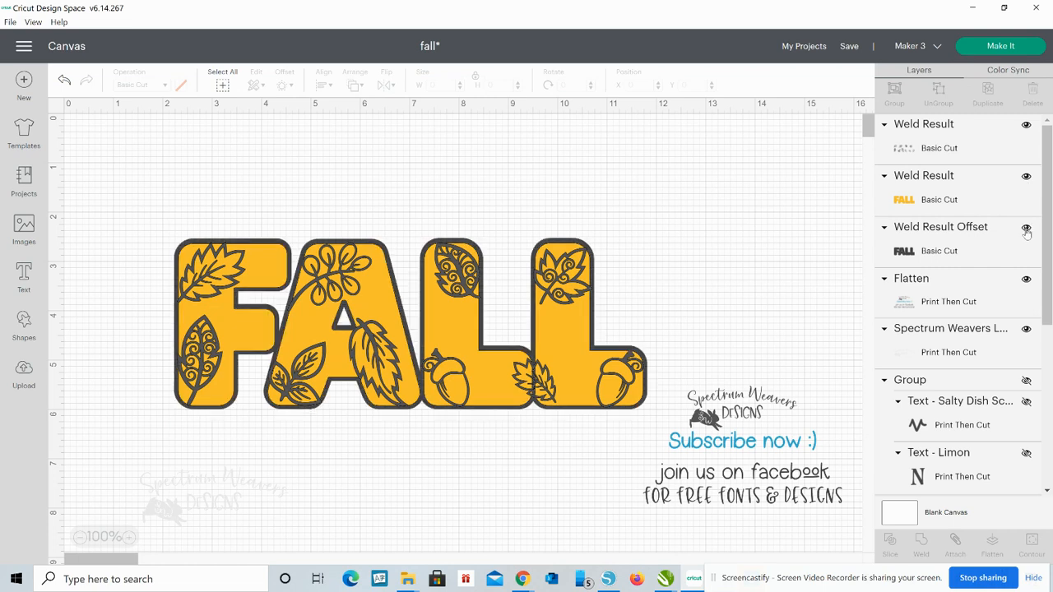
left_click(1026, 228)
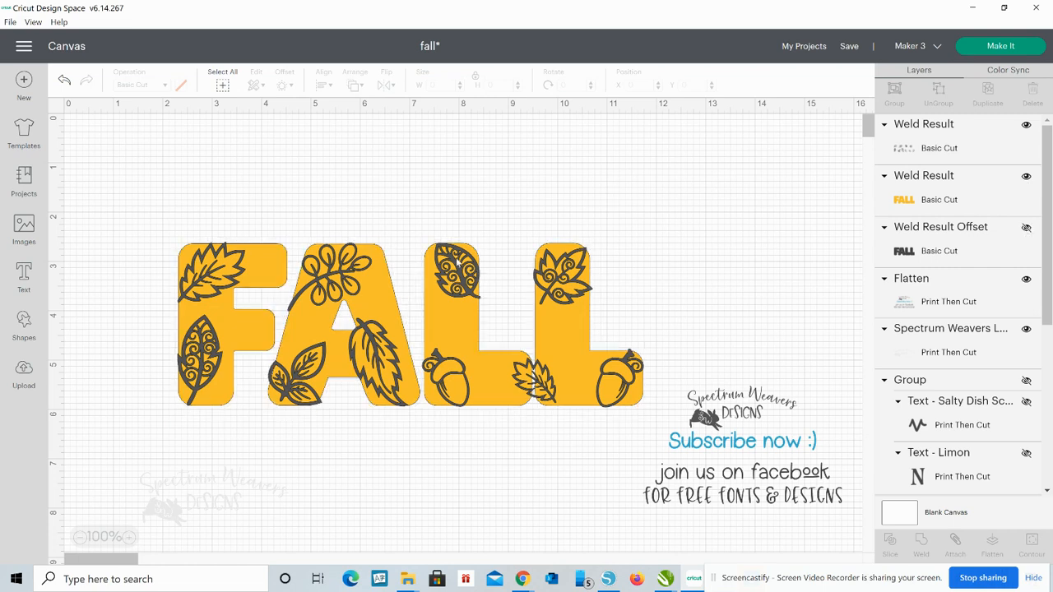
left_click_drag(192, 186, 247, 333)
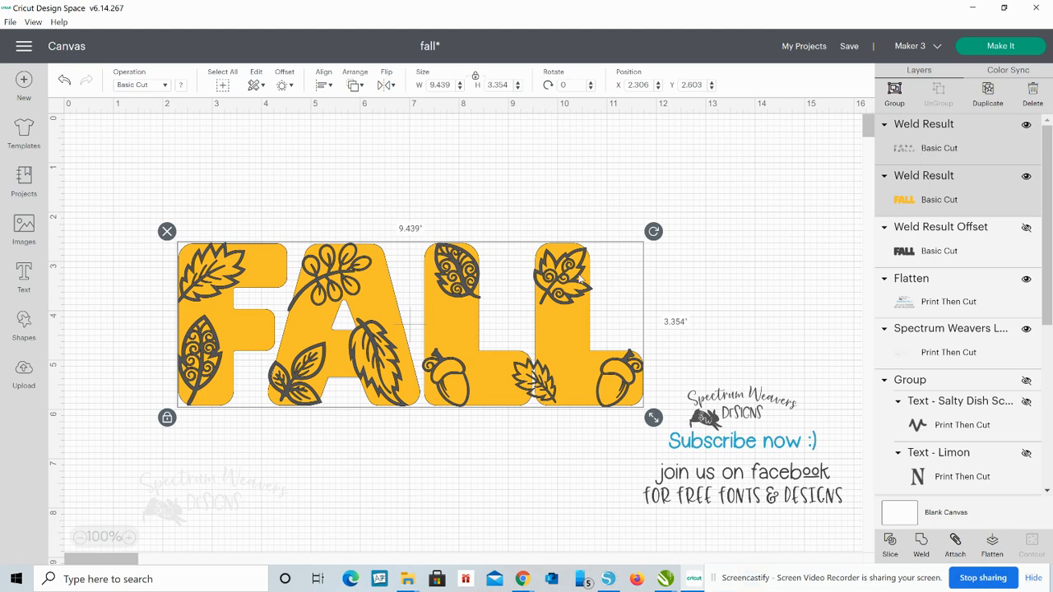
left_click(889, 546)
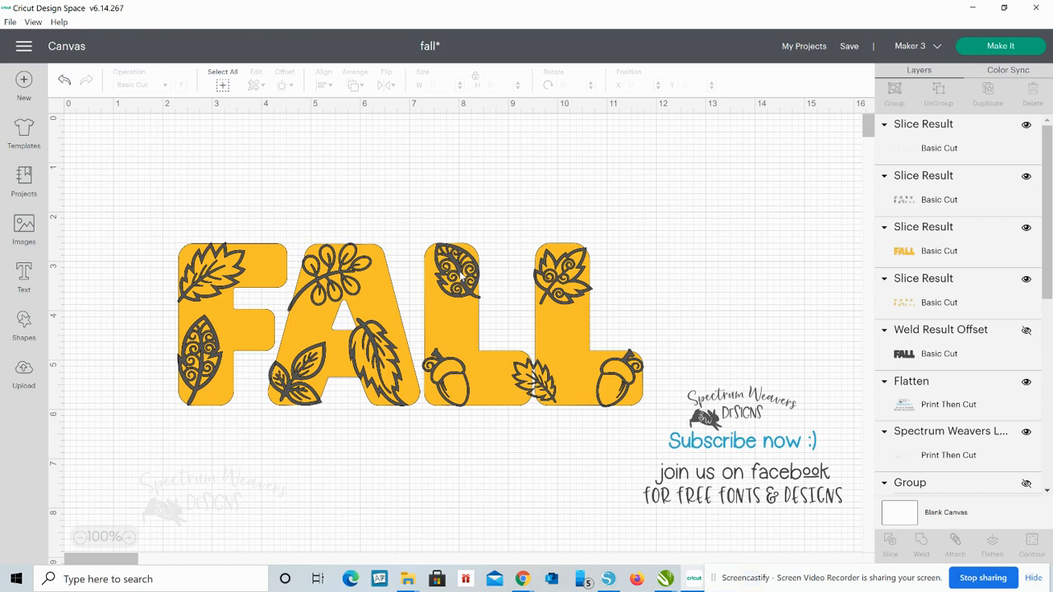
Step: Delete the dark fragments, dark leaf shapes and yellow leaf pieces left by the slice, keeping only the cut-out yellow FALL letters
left_click_drag(462, 278, 564, 212)
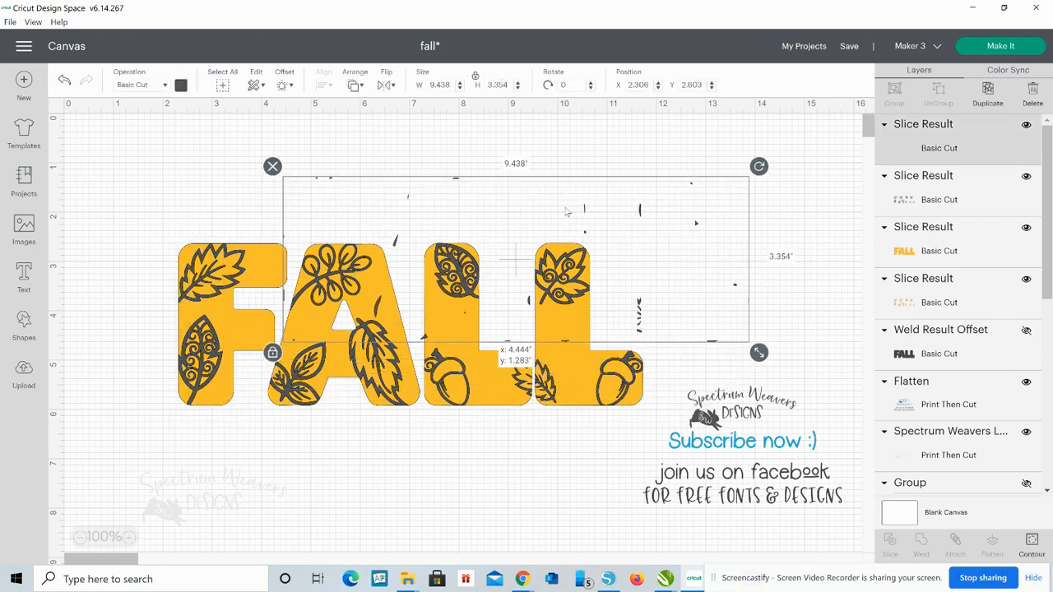
key("Delete")
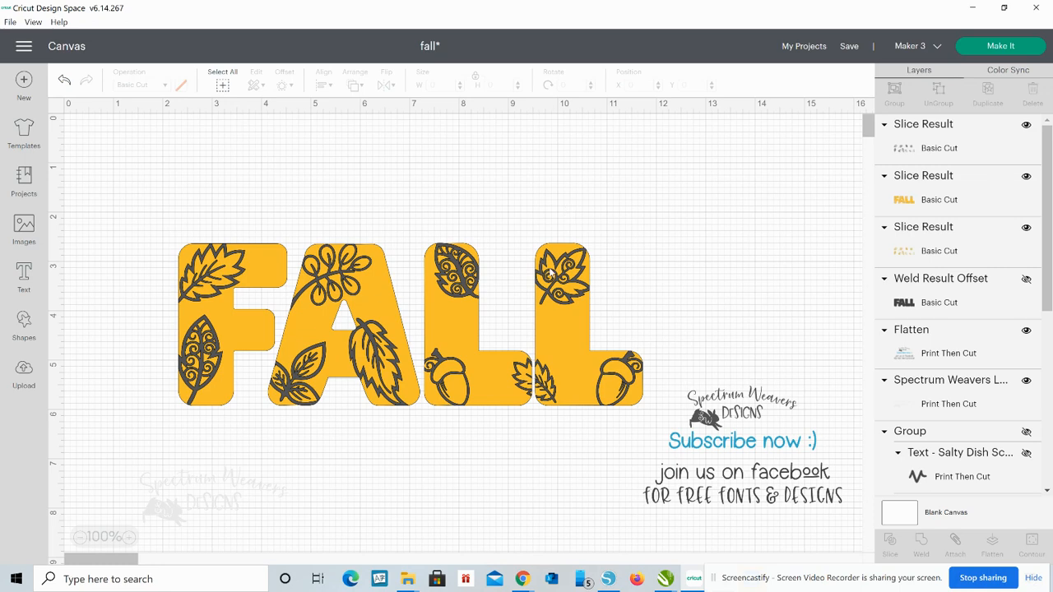
key("ctrl+z")
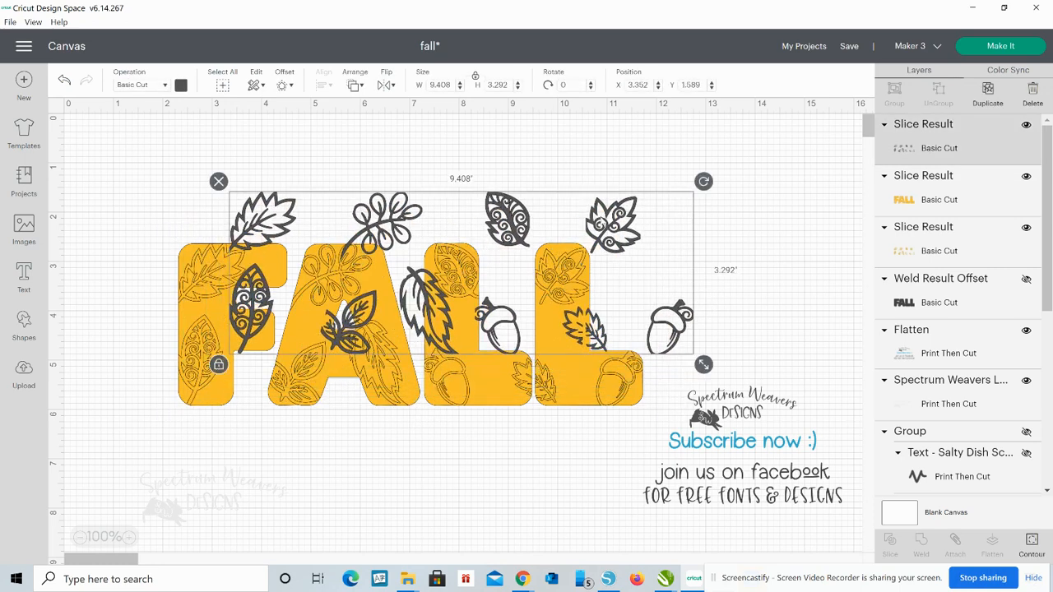
key("Delete")
left_click(548, 283)
left_click_drag(549, 283, 727, 166)
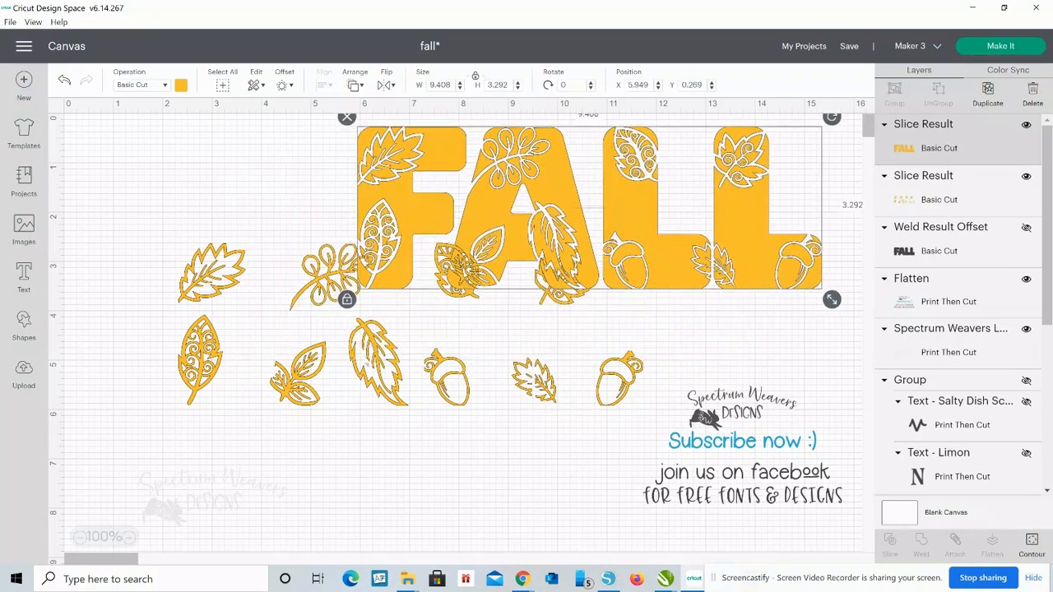
left_click(368, 361)
key("Delete")
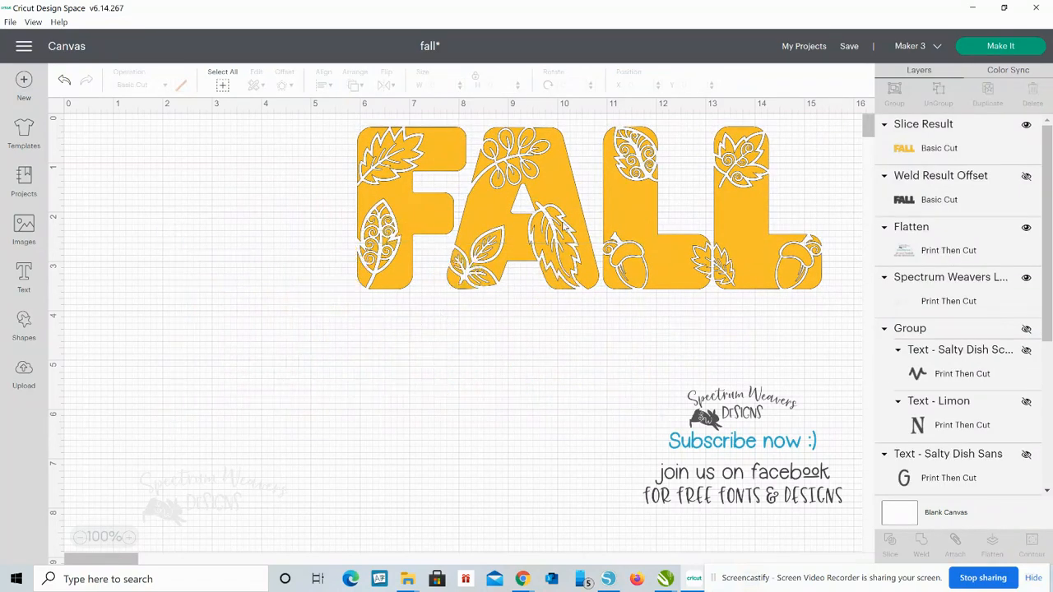
Step: Move the cut-out FALL letters back to the canvas's open area, show the dark offset layer, and align it behind them
left_click_drag(568, 210, 363, 267)
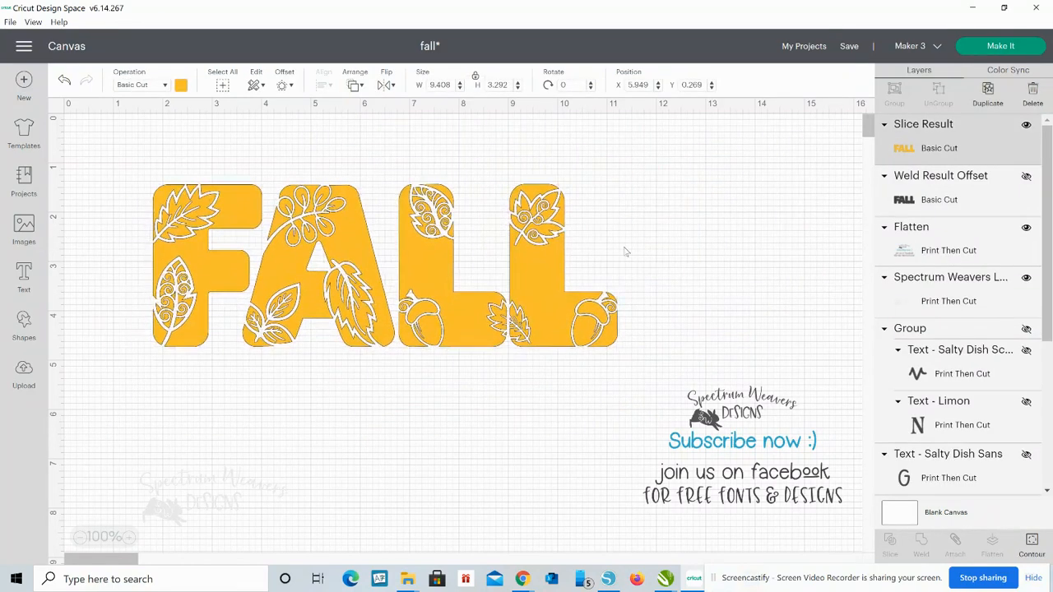
left_click(1026, 176)
left_click_drag(581, 378, 556, 318)
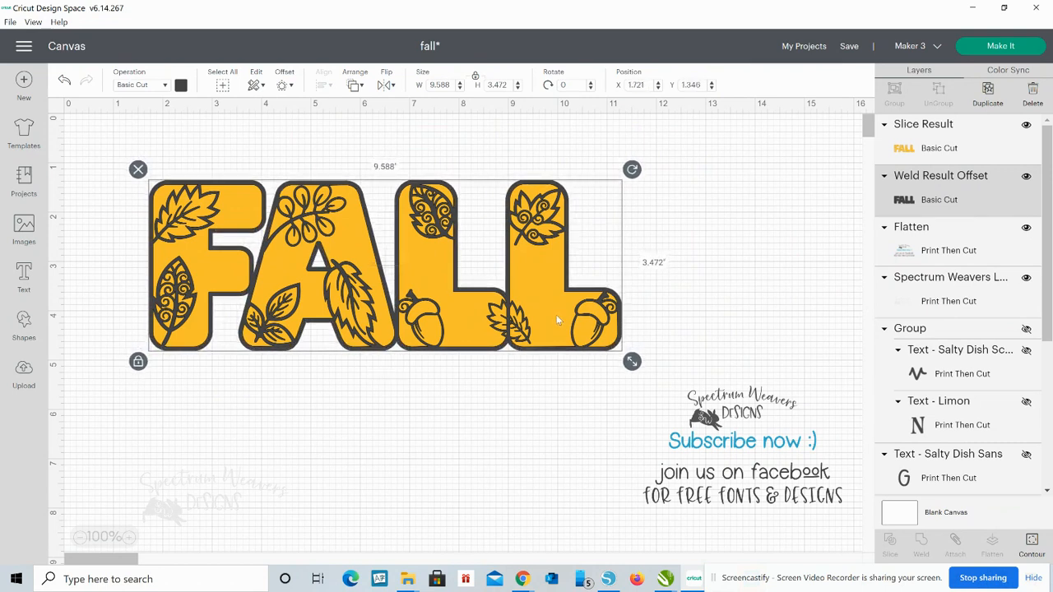